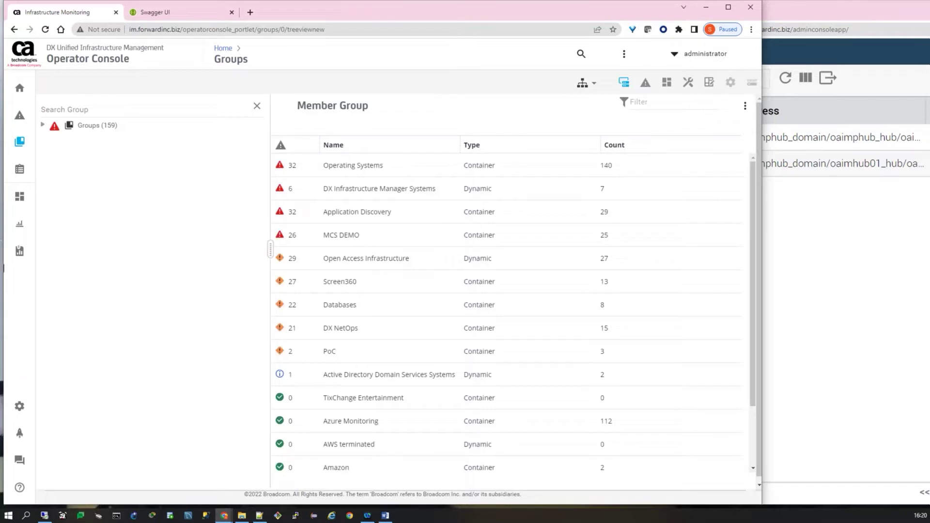
- Open the device inventory and filter it by "oanoss" to find the discovered host
mouse_move(16, 198)
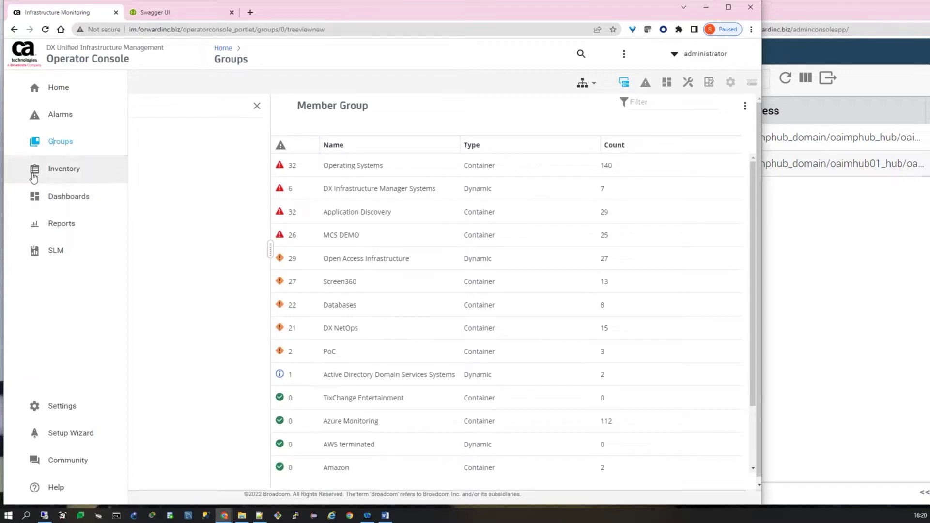
left_click(62, 170)
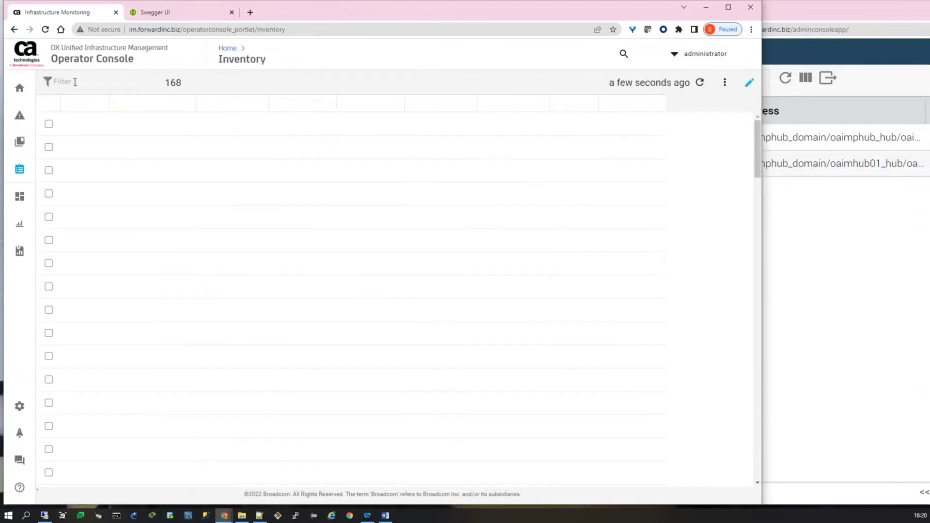
left_click(75, 82)
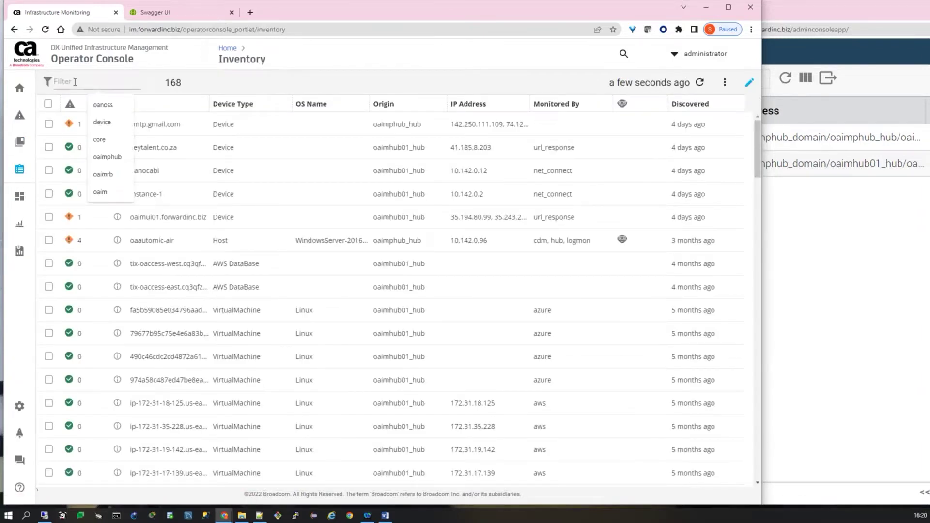
left_click(97, 106)
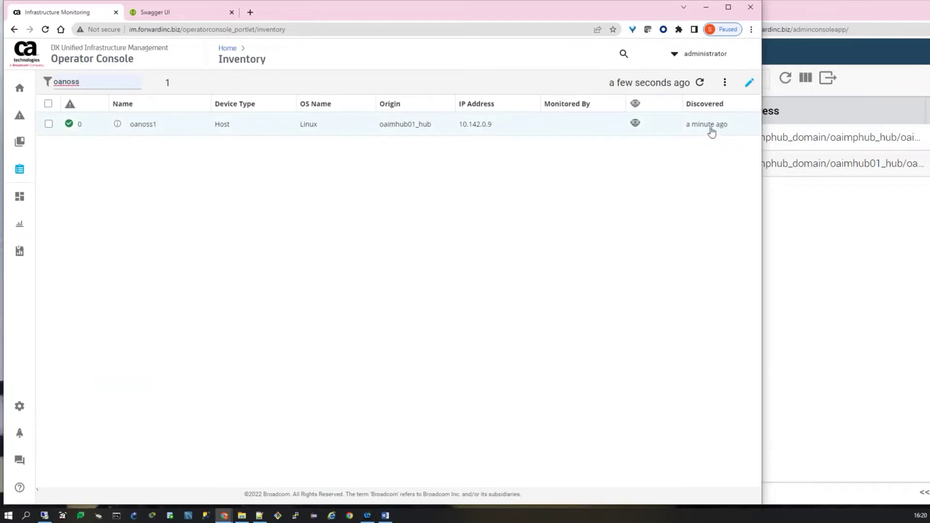
- Switch to the Admin Console and show the probes of robot oanoss1 on oaimhub01_hub
left_click(812, 8)
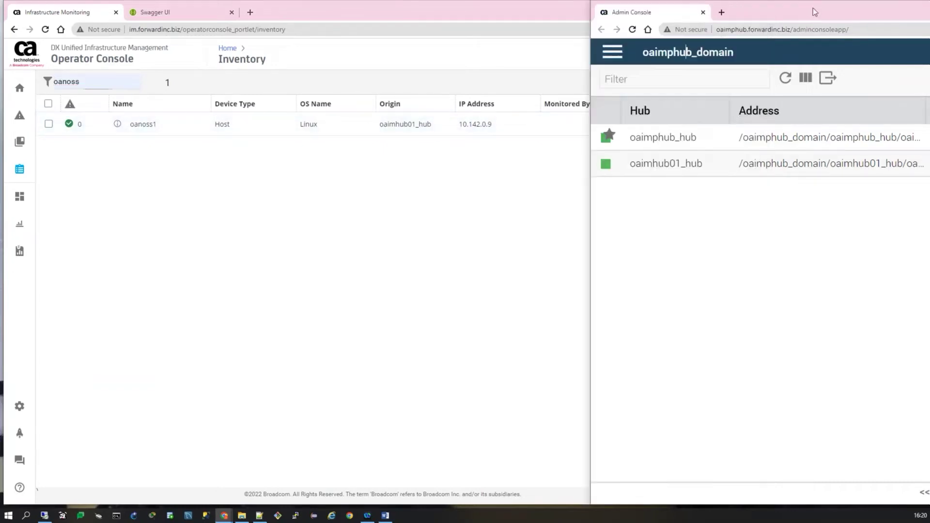
left_click(648, 162)
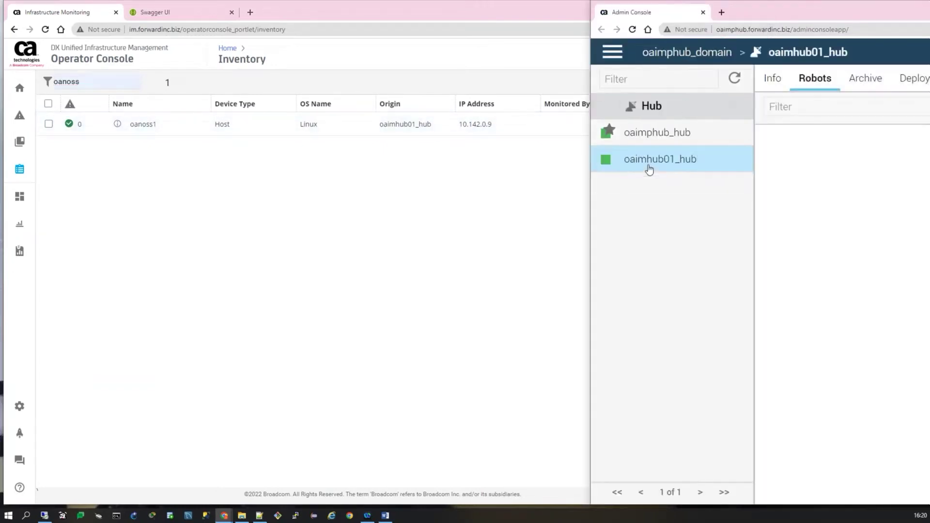
scroll(832, 265, "down", 3)
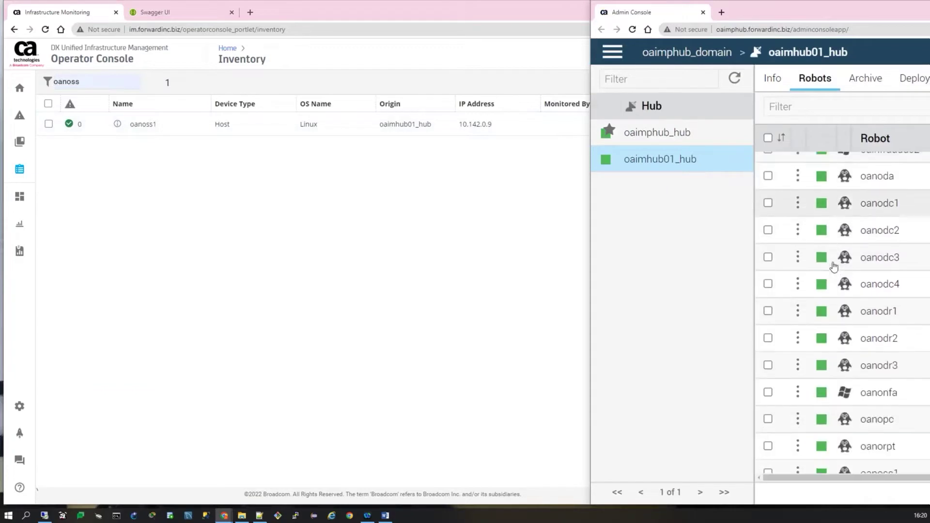
left_click(878, 379)
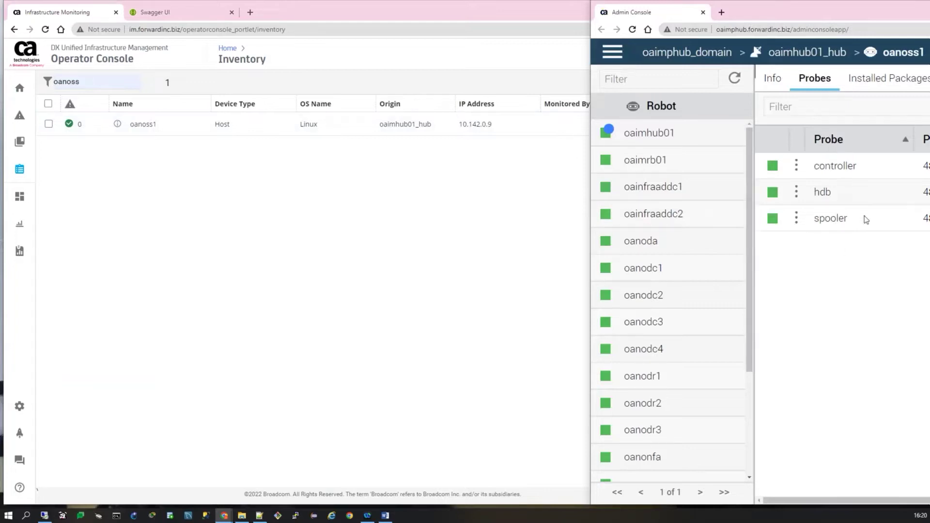
- Return to the Operator Console and list the member devices of the Open Access Infrastructure group
left_click(326, 5)
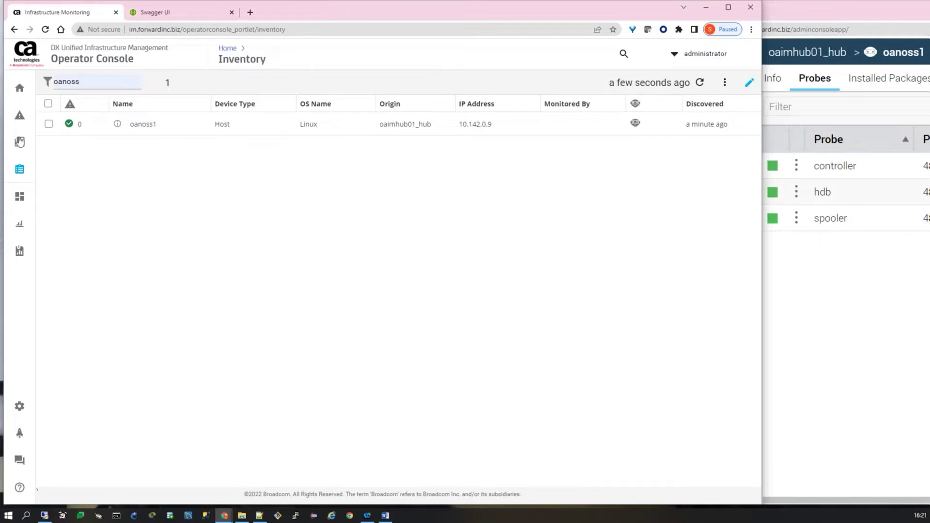
mouse_move(33, 143)
left_click(55, 142)
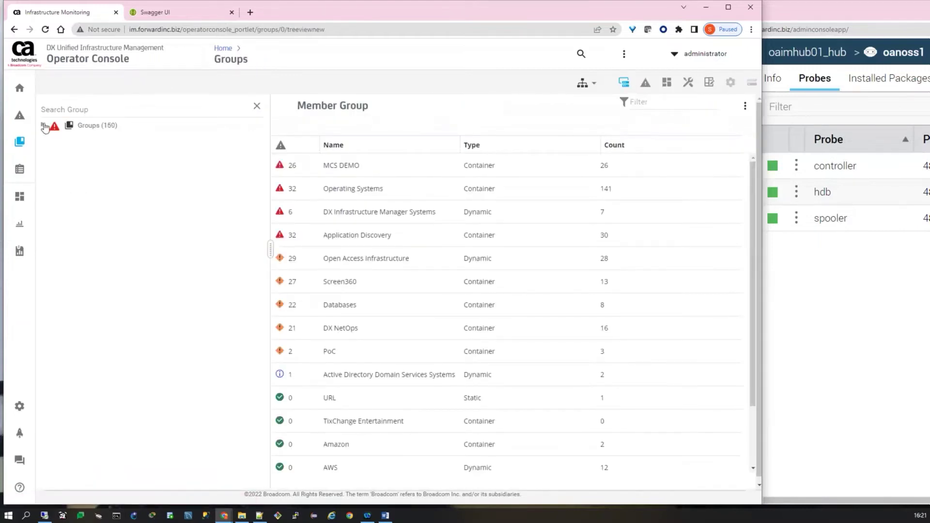
left_click(43, 125)
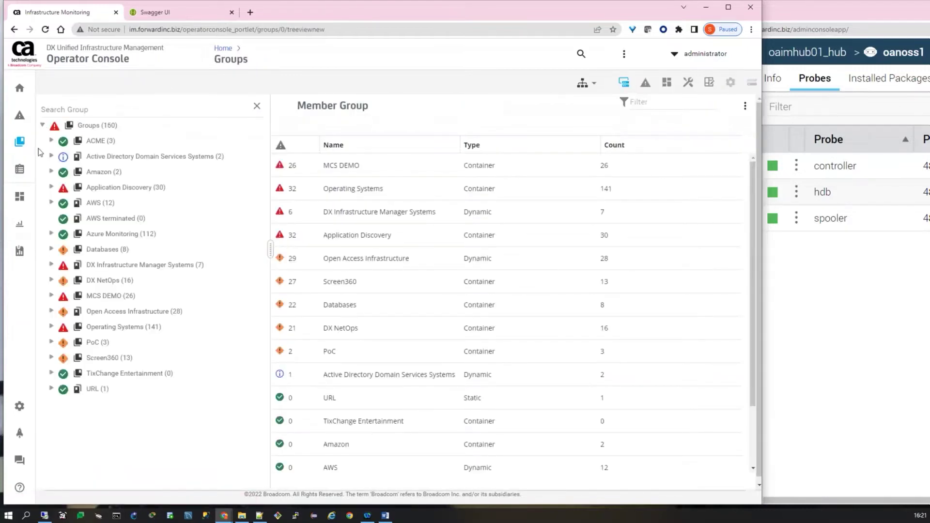
left_click_drag(159, 313, 161, 316)
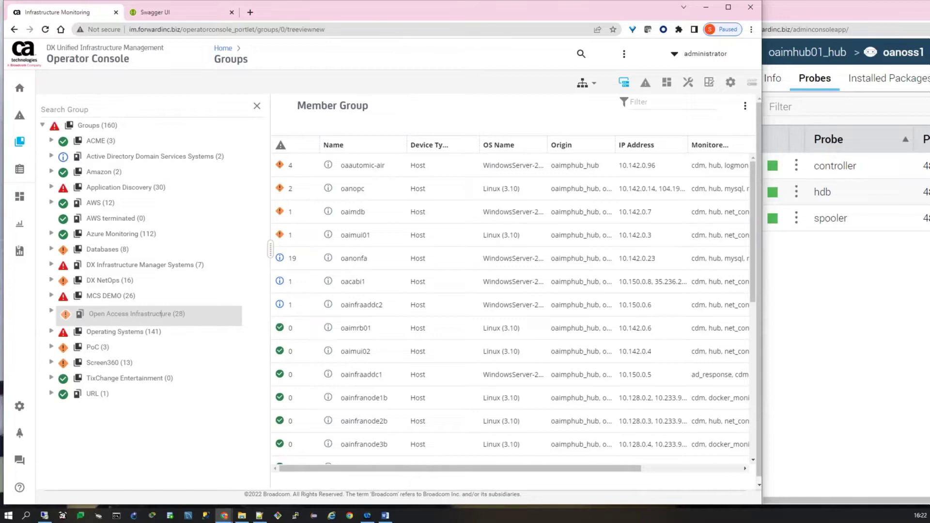
- Review the Open Access Infrastructure group's device filter criteria and the attributes available for filtering, and close its configuration without saving
left_click(624, 55)
left_click(633, 60)
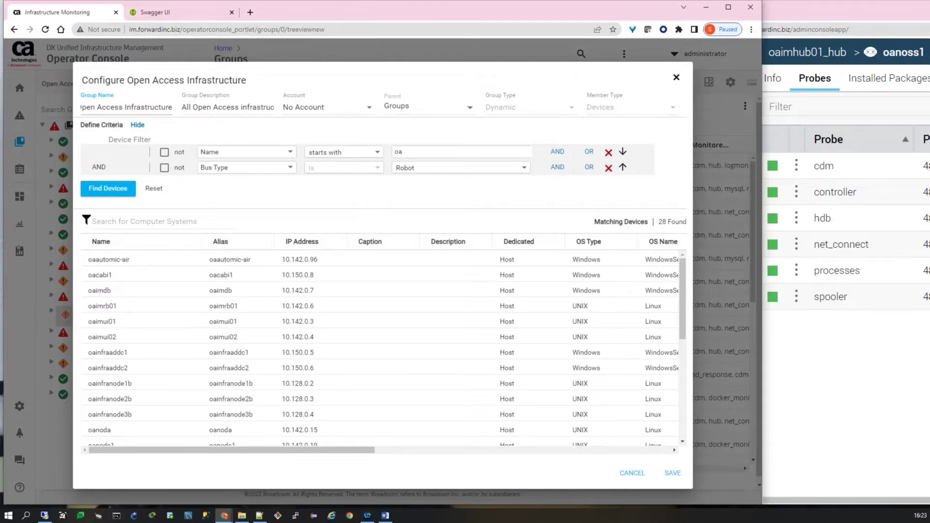
left_click(285, 154)
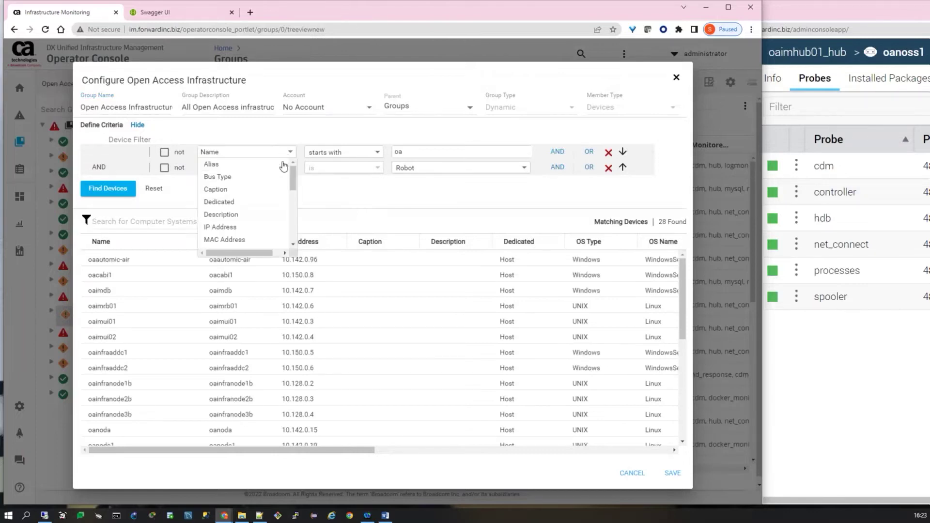
left_click_drag(295, 180, 297, 207)
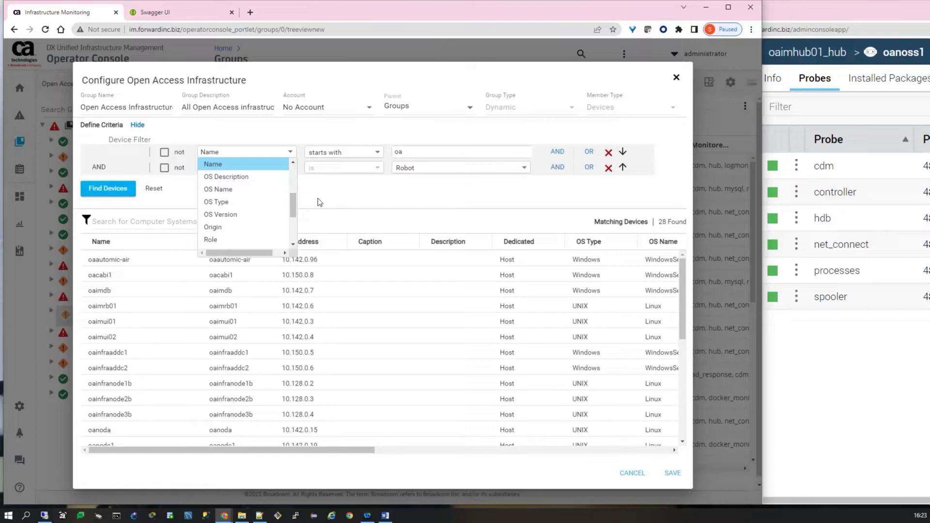
left_click(318, 199)
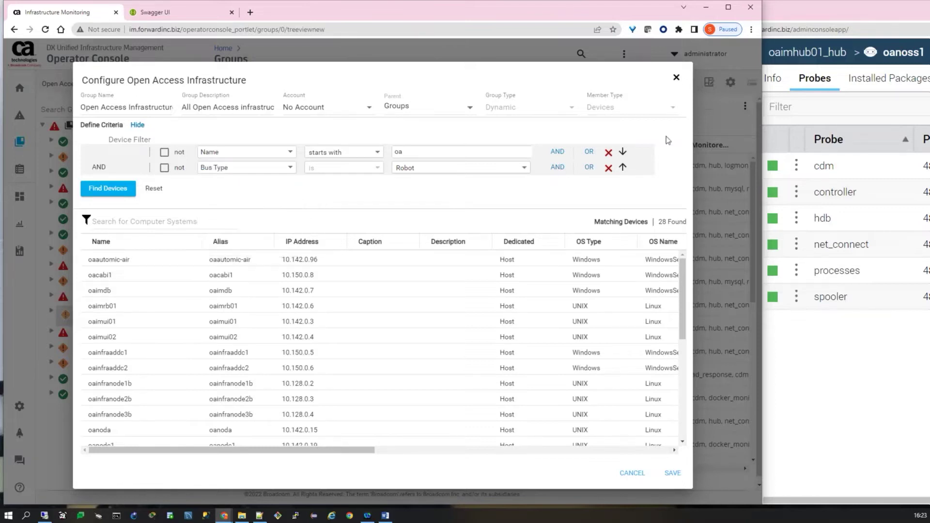
left_click(676, 79)
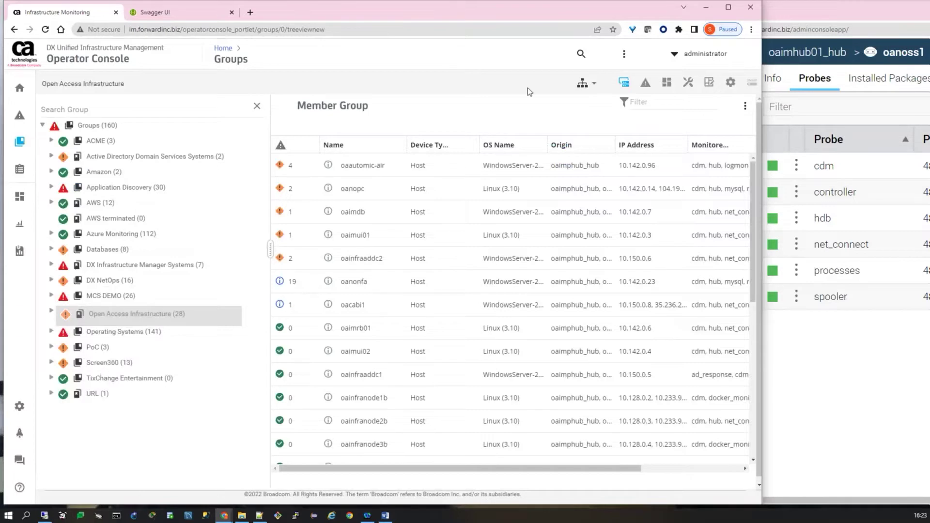
- Open the group's monitoring profiles and filter the templates available for a new profile by "cdm"
left_click(730, 84)
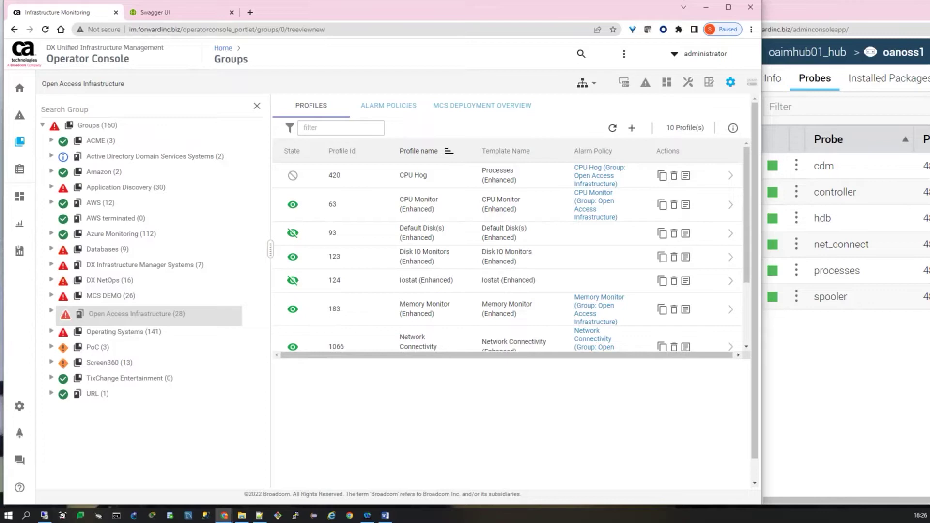
left_click(632, 128)
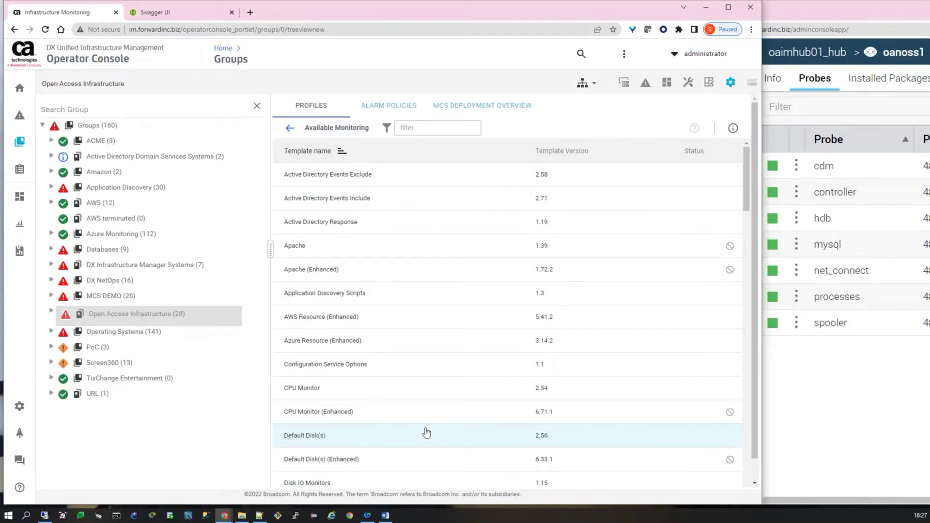
left_click(422, 129)
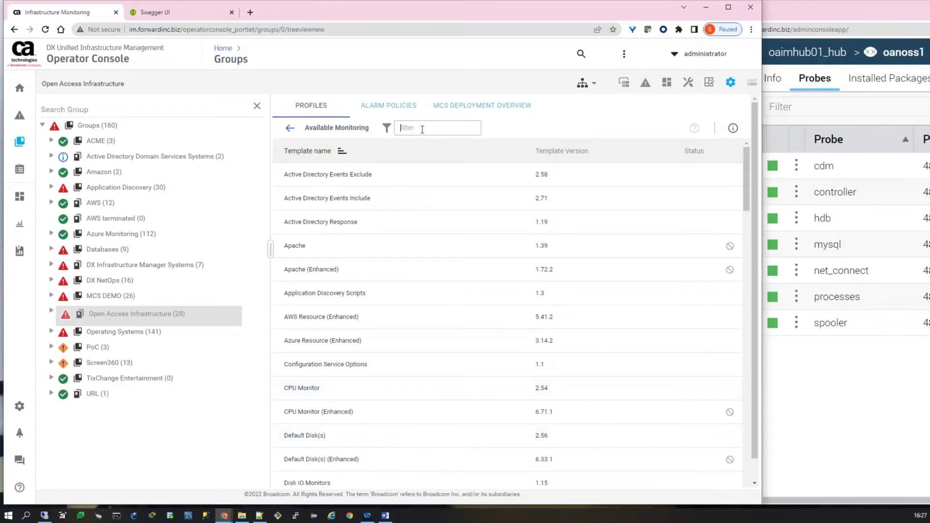
type("cdm")
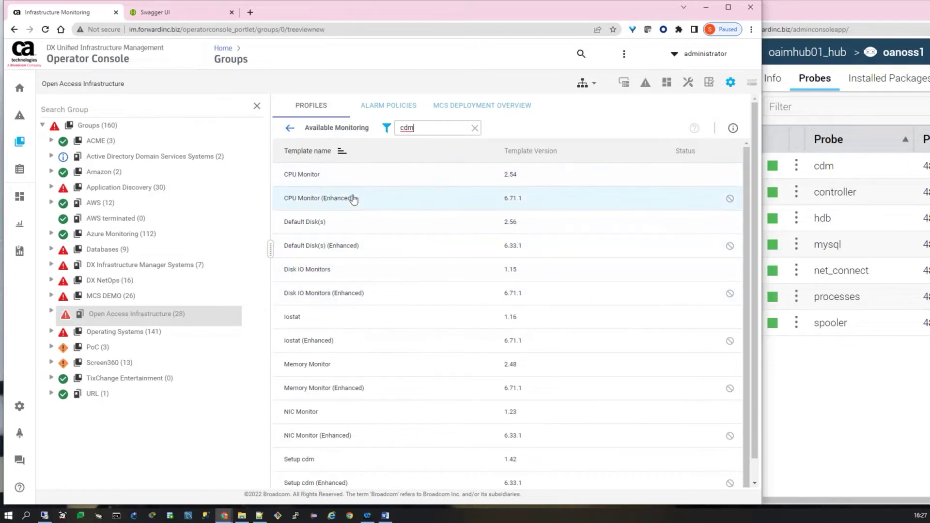
- Review the QoS metrics and alarm definitions in the non-enhanced CPU Monitor template and return to the profile list
left_click(330, 176)
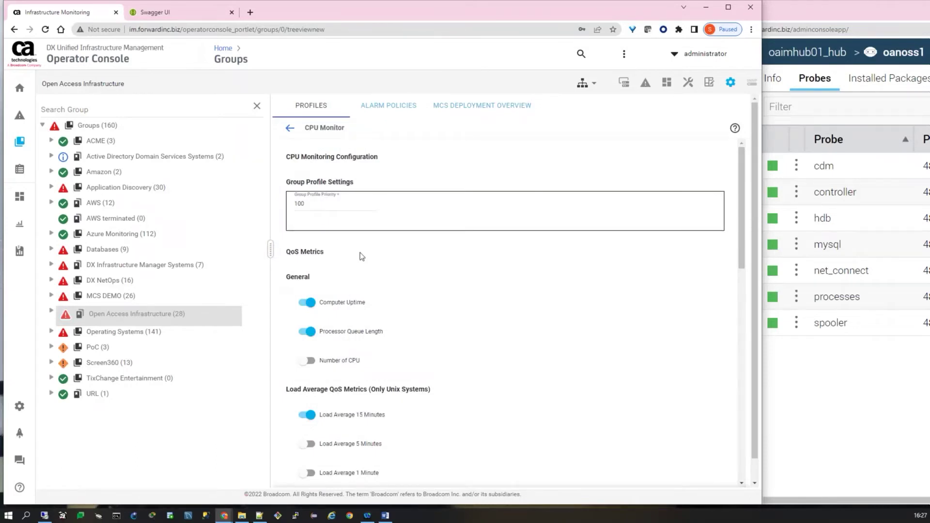
scroll(379, 243, "down", 3)
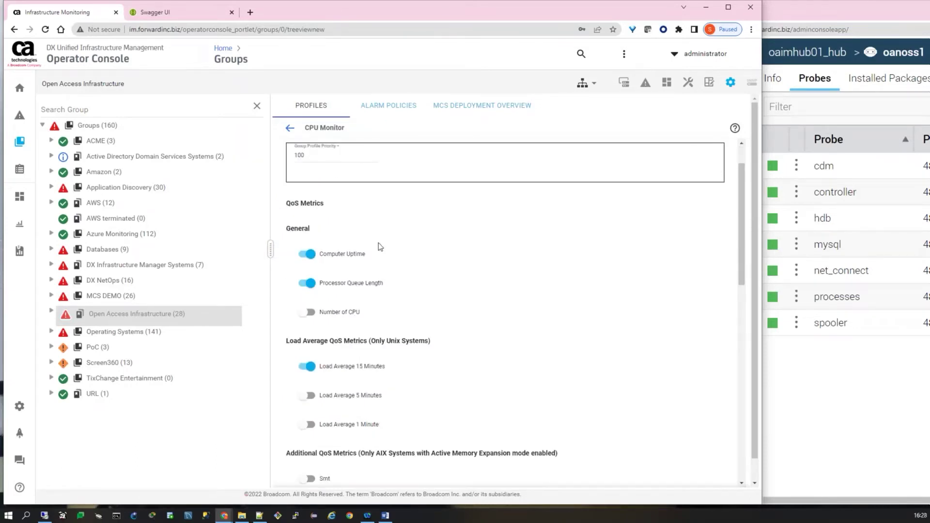
scroll(377, 242, "down", 6)
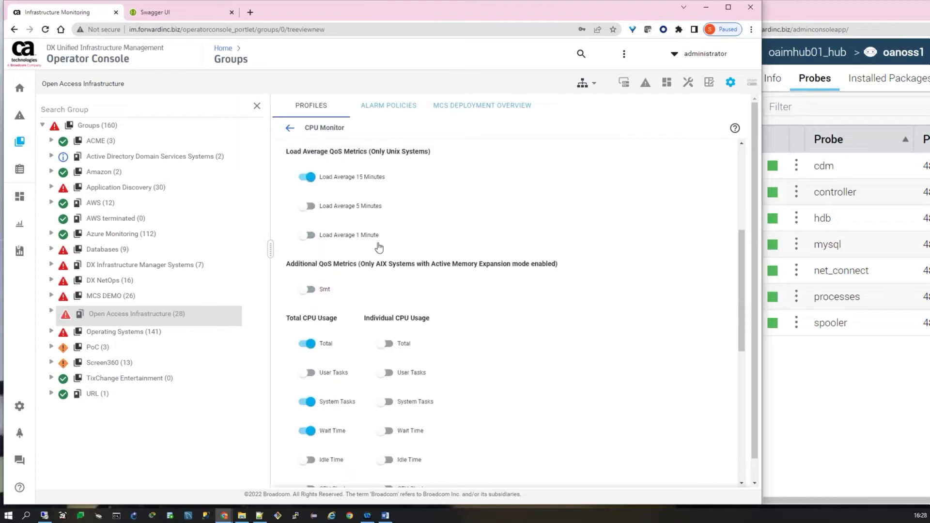
scroll(419, 288, "down", 2)
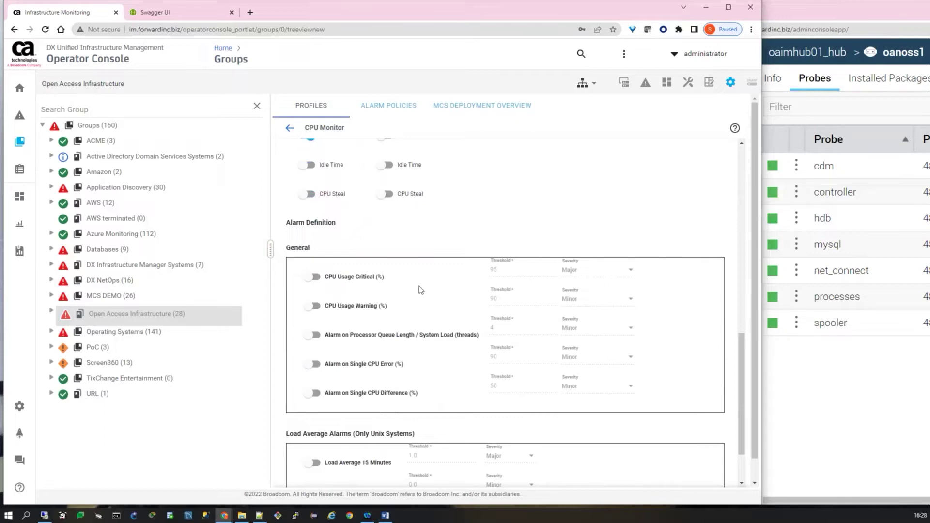
left_click(289, 130)
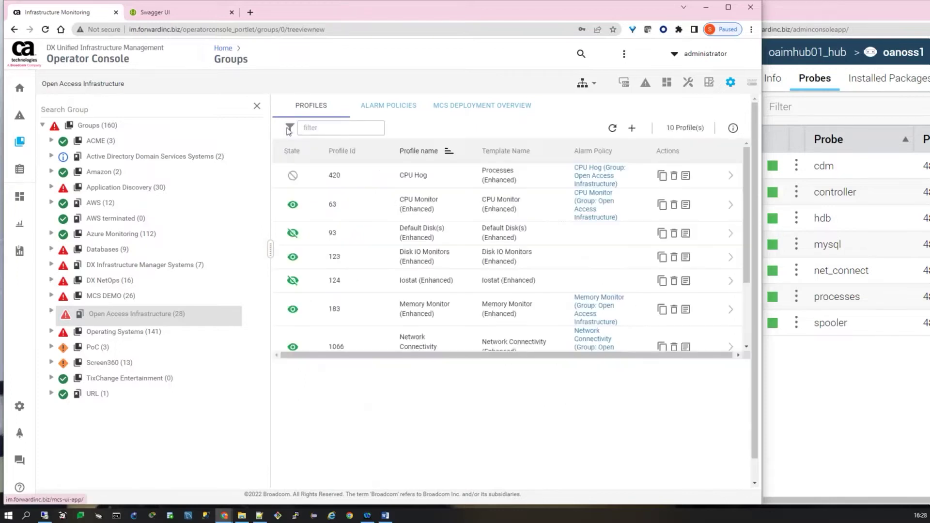
- Open the group's CPU Monitor (Enhanced) profile and examine its metric collection and baseline settings, including the total and individual CPU metrics
left_click(406, 204)
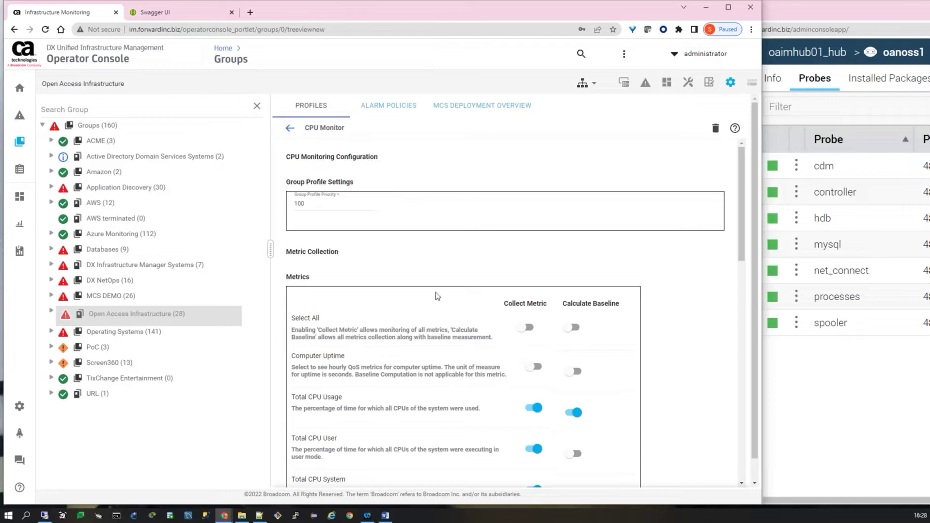
scroll(502, 242, "down", 1)
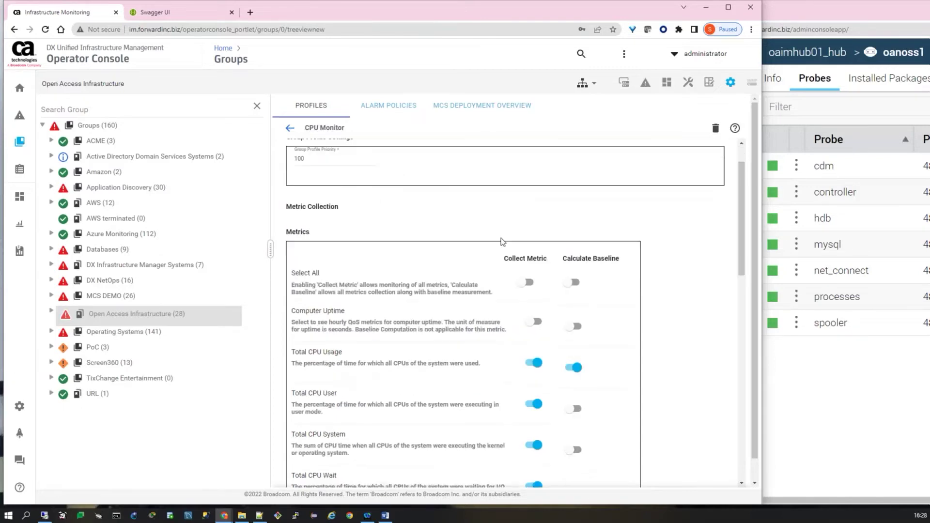
scroll(502, 242, "down", 1)
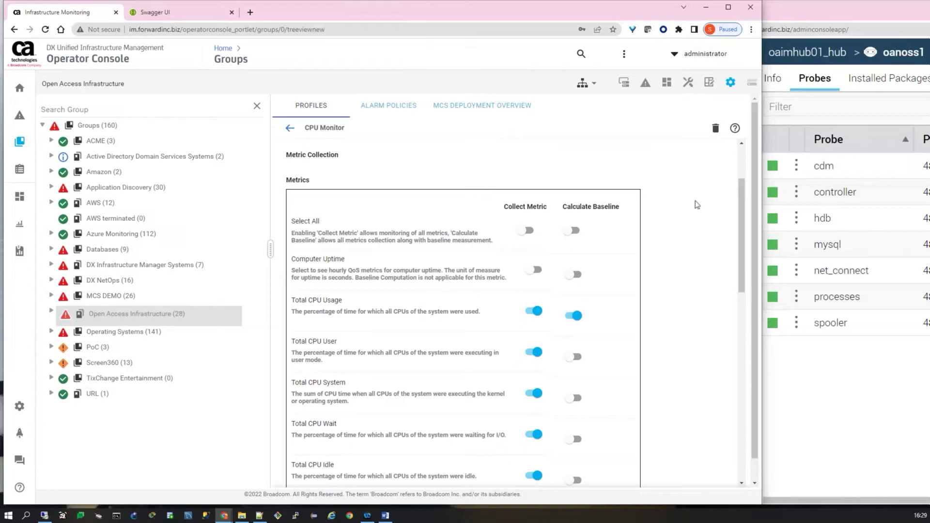
scroll(696, 201, "down", 1)
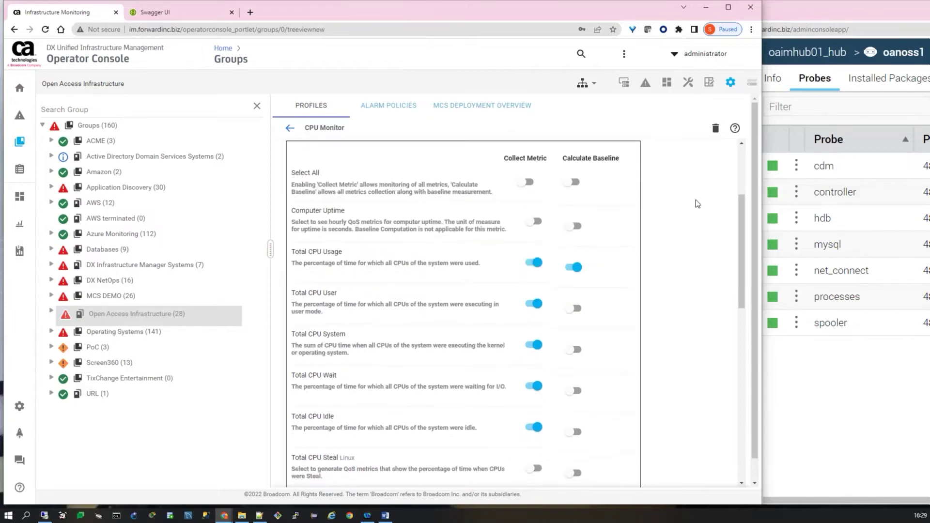
scroll(734, 208, "down", 2)
left_click_drag(741, 251, 728, 225)
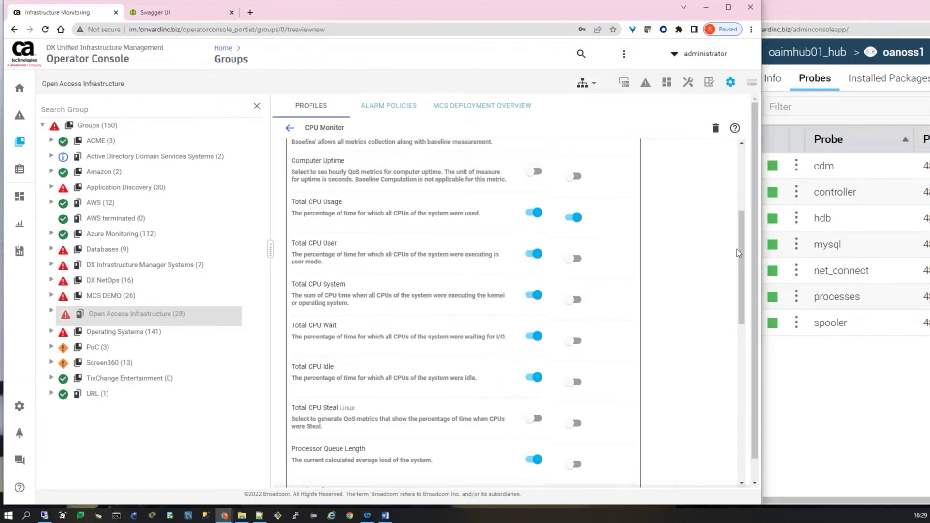
left_click_drag(737, 249, 740, 284)
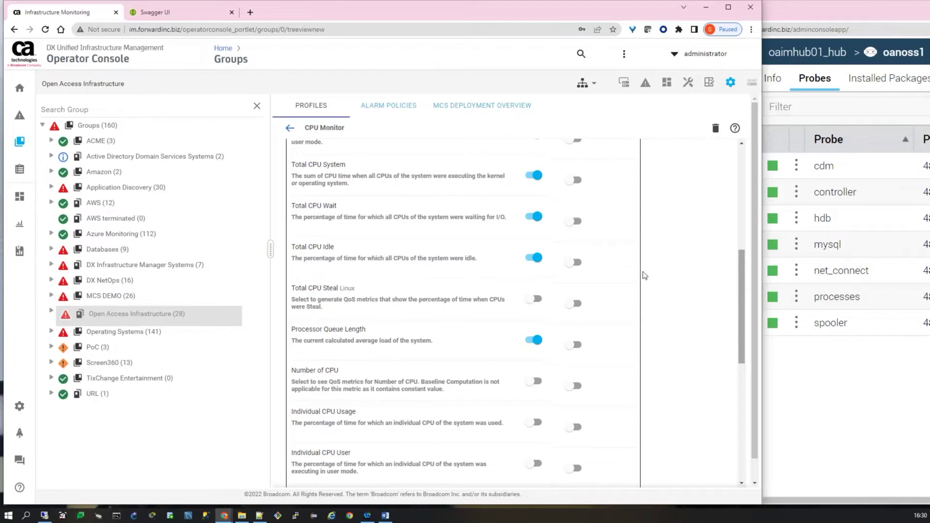
scroll(397, 275, "down", 5)
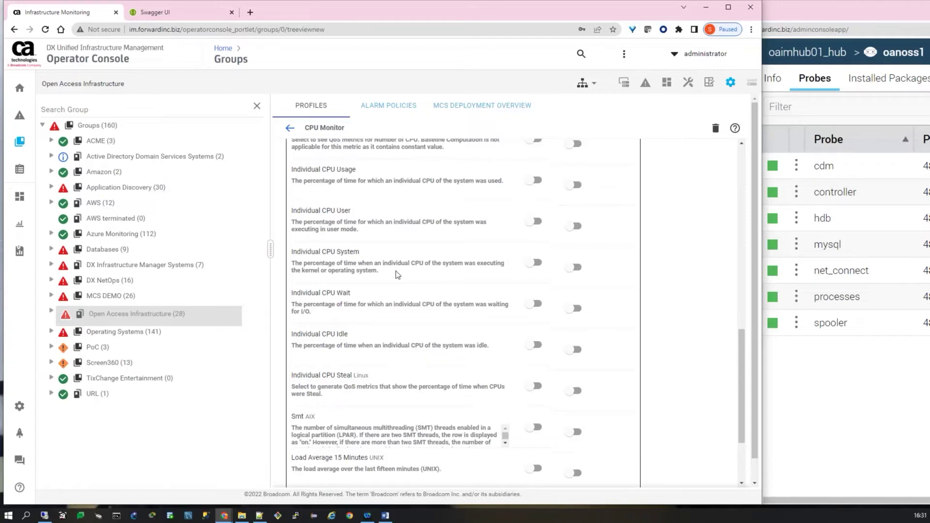
scroll(452, 253, "up", 6)
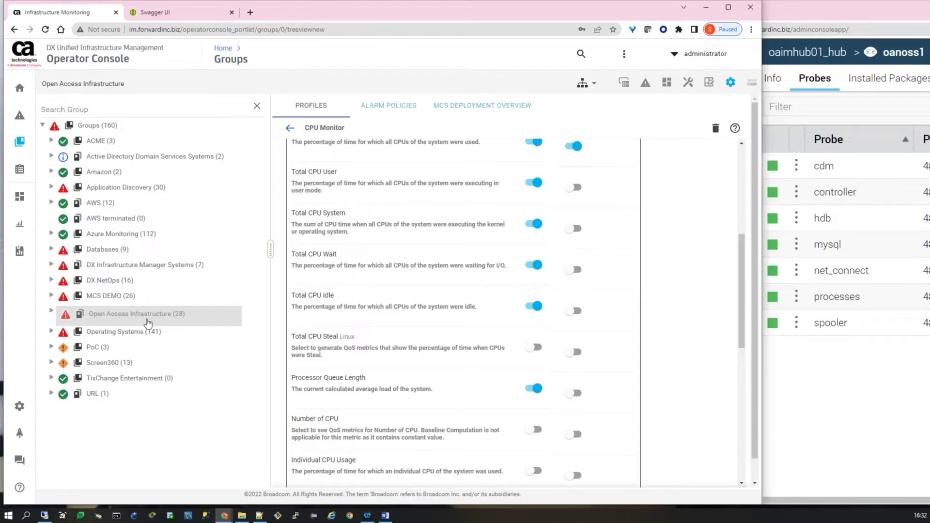
scroll(382, 258, "up", 3)
scroll(381, 260, "up", 3)
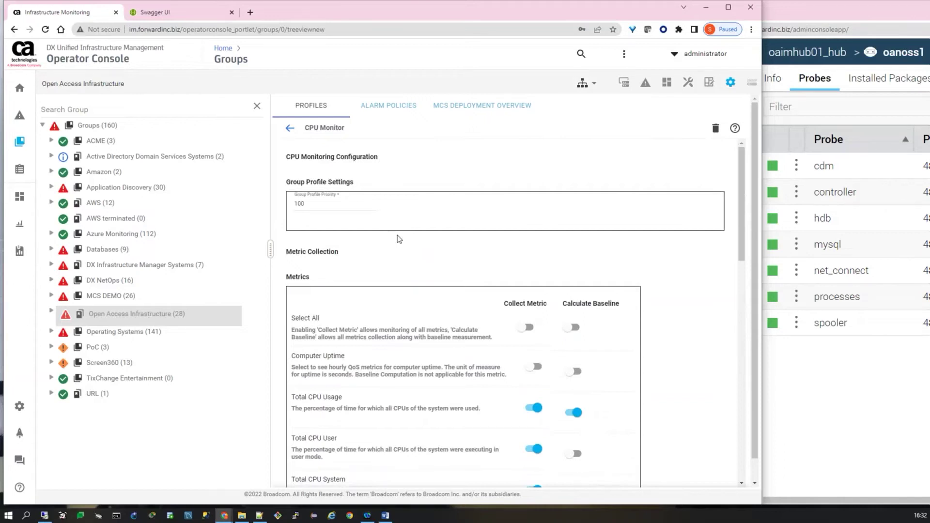
- Check the CPU Monitor profile's group priority, and open the Basic Alarm Policy from the alarm policies in the settings
left_click_drag(315, 205, 295, 206)
left_click(312, 206)
left_click(35, 411)
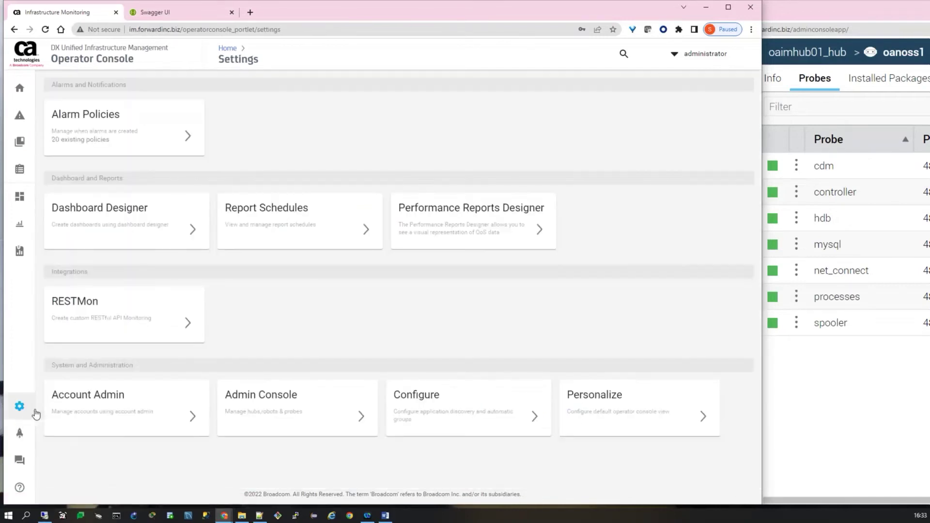
left_click(96, 138)
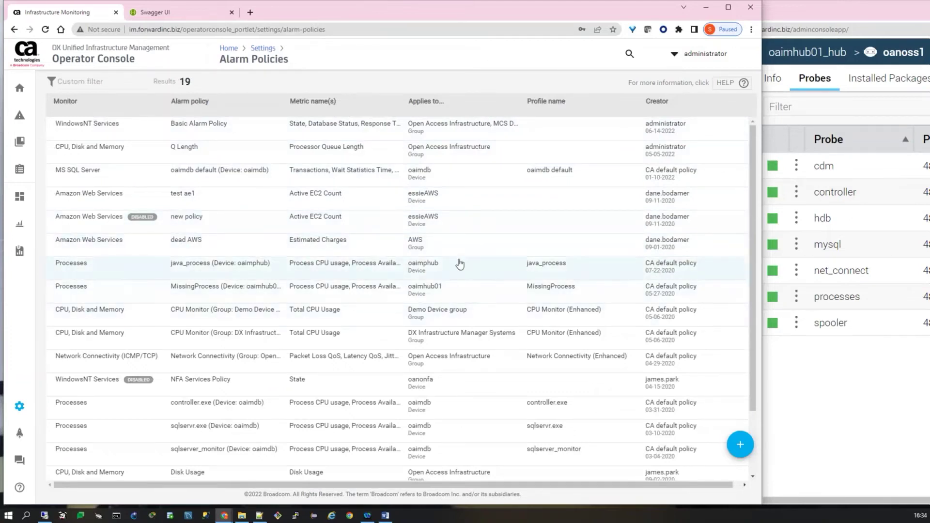
left_click(350, 128)
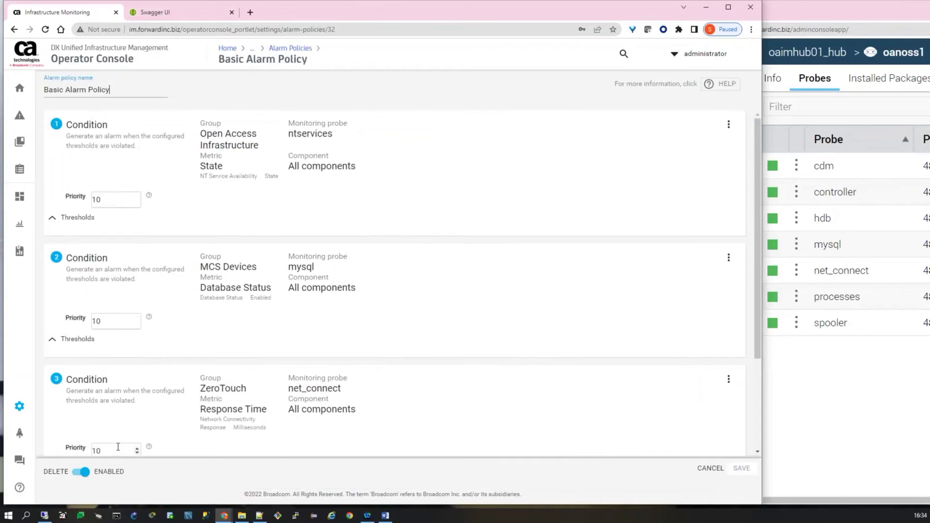
- Review the policy's conditions and the variables available for its immediate threshold violation message, and close the message editor without saving
scroll(428, 342, "down", 1)
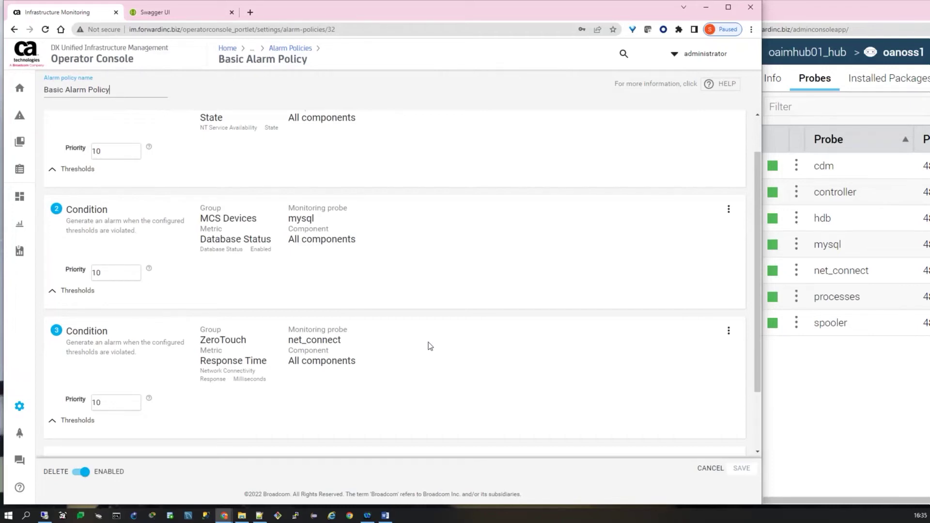
scroll(394, 307, "down", 3)
left_click(51, 430)
scroll(423, 365, "down", 2)
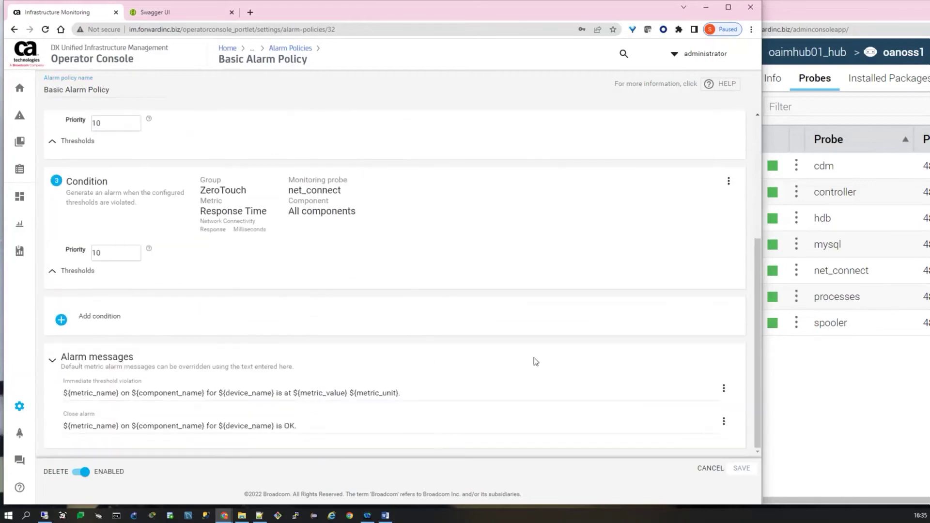
left_click(723, 390)
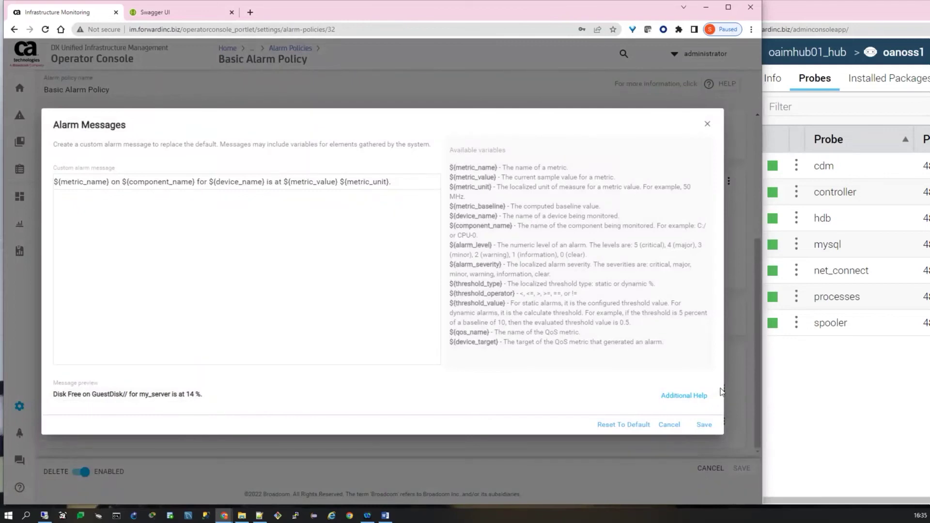
left_click(669, 424)
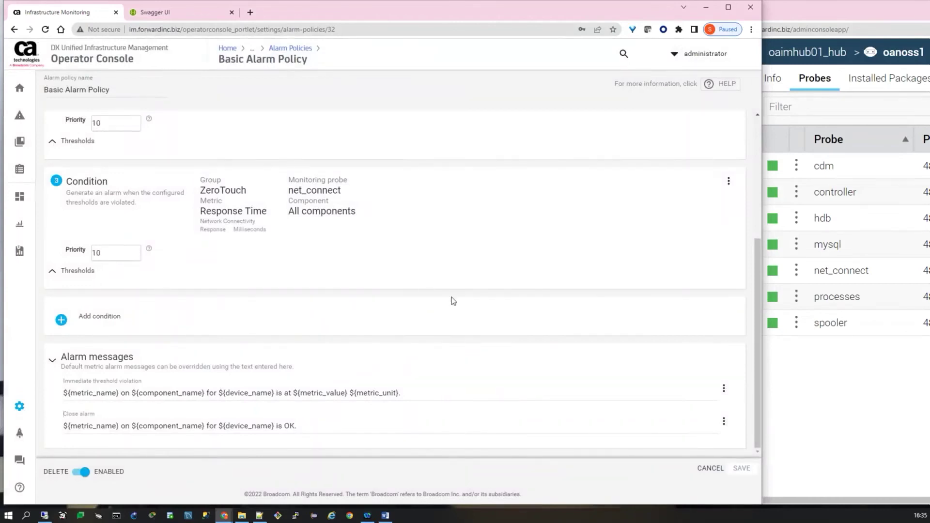
- Review the policy's conditions again and show the thresholds of the ZeroTouch Response Time condition
scroll(454, 297, "up", 3)
scroll(456, 297, "up", 2)
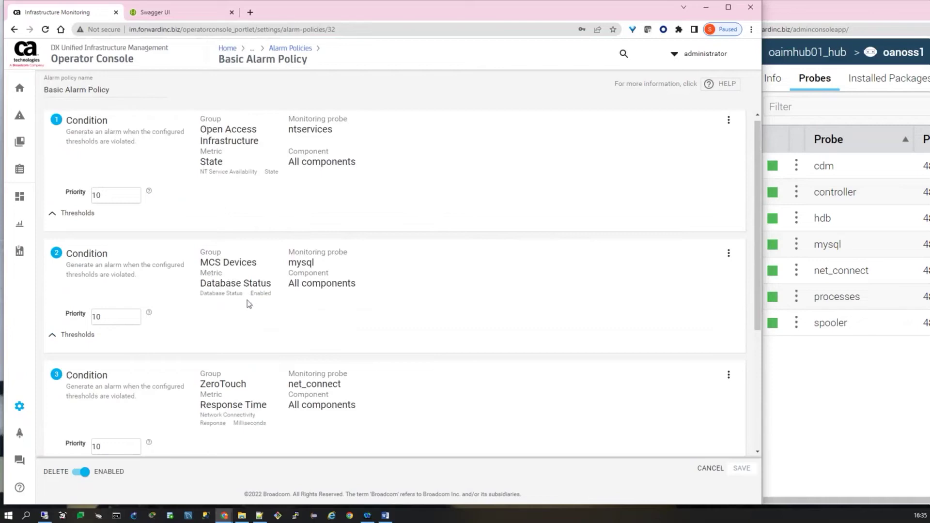
scroll(500, 279, "down", 1)
scroll(501, 278, "down", 4)
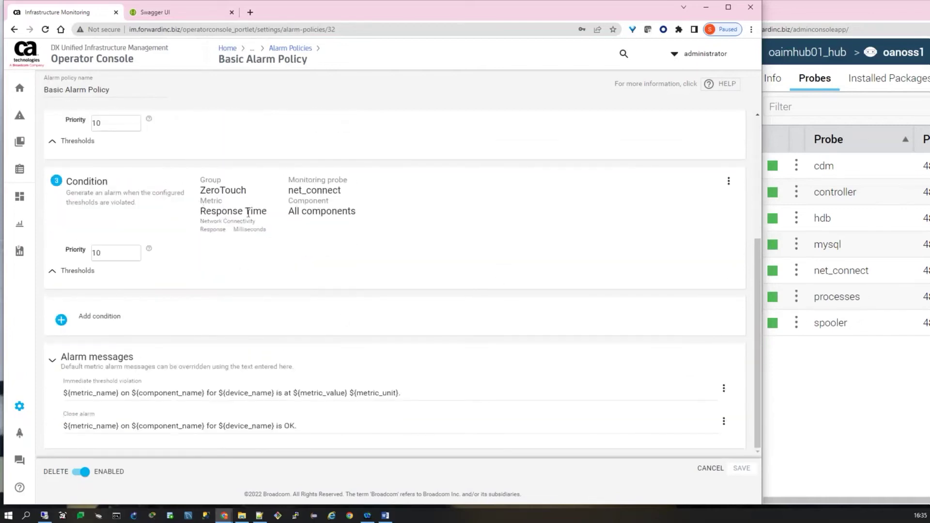
left_click(52, 273)
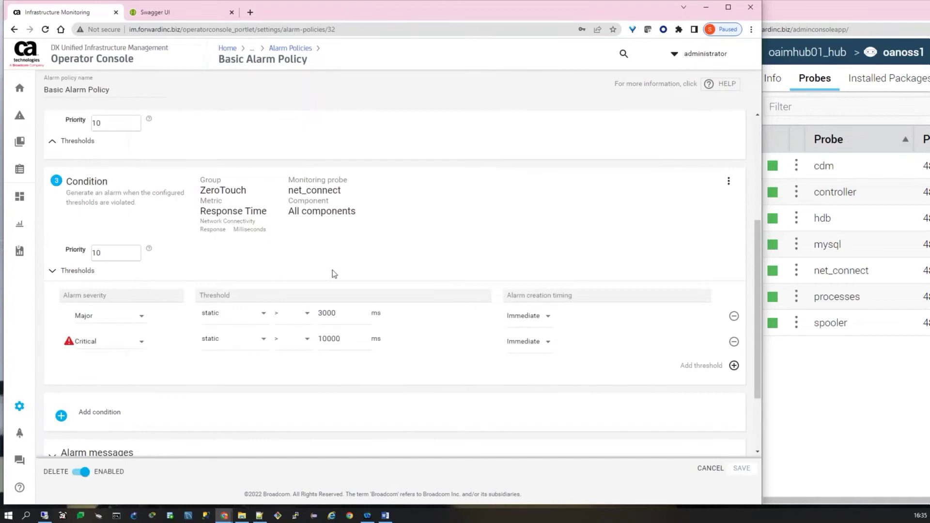
- Check the types and monitoring technologies available for an additional policy condition, and cancel without adding one
left_click(61, 416)
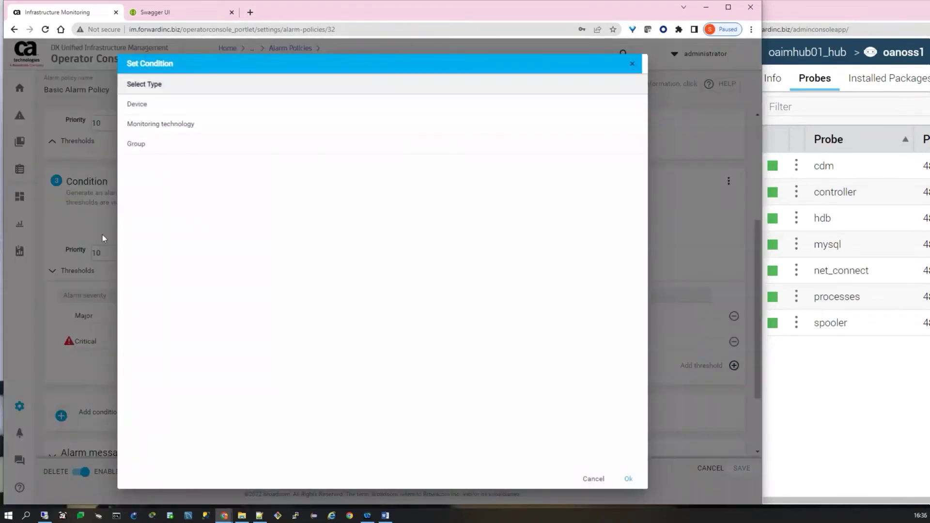
left_click(141, 125)
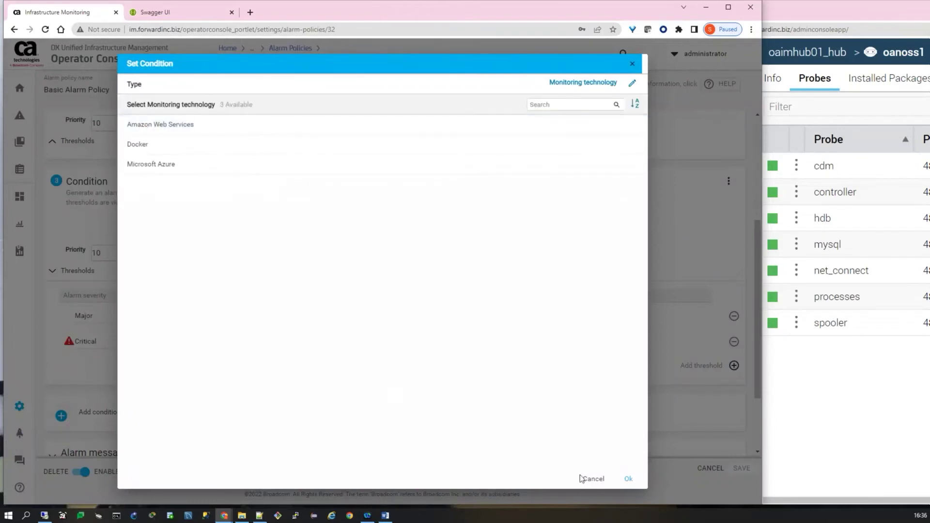
left_click(594, 480)
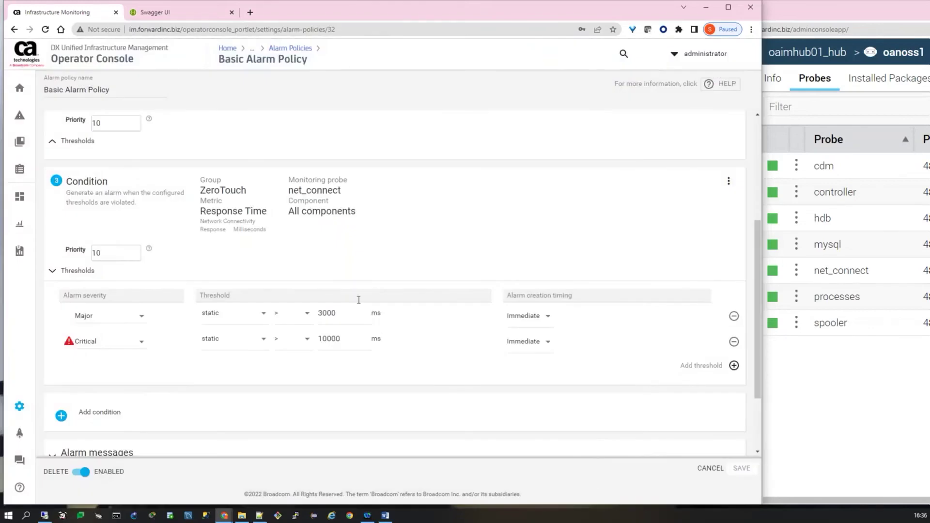
- Try a dynamic threshold for the Major alarm of the Response Time condition, and set it back to static
scroll(409, 215, "down", 1)
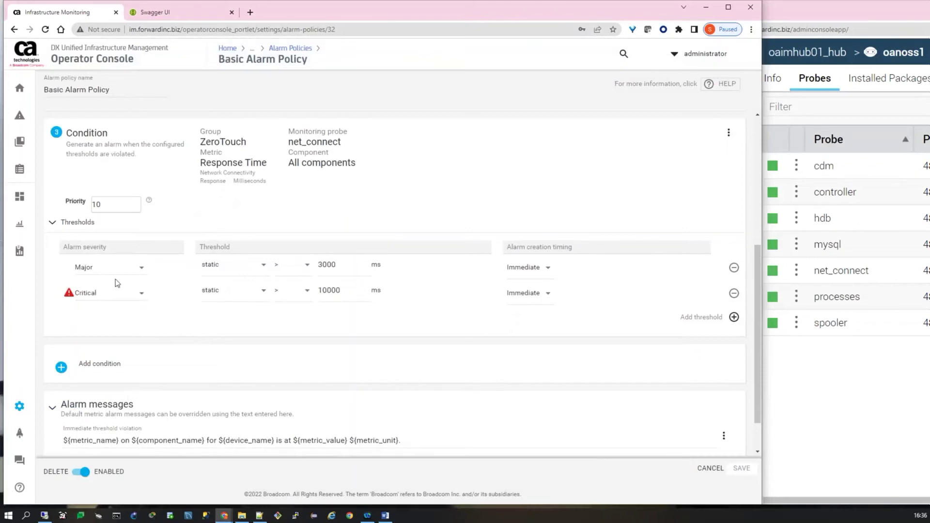
left_click(263, 266)
left_click(250, 286)
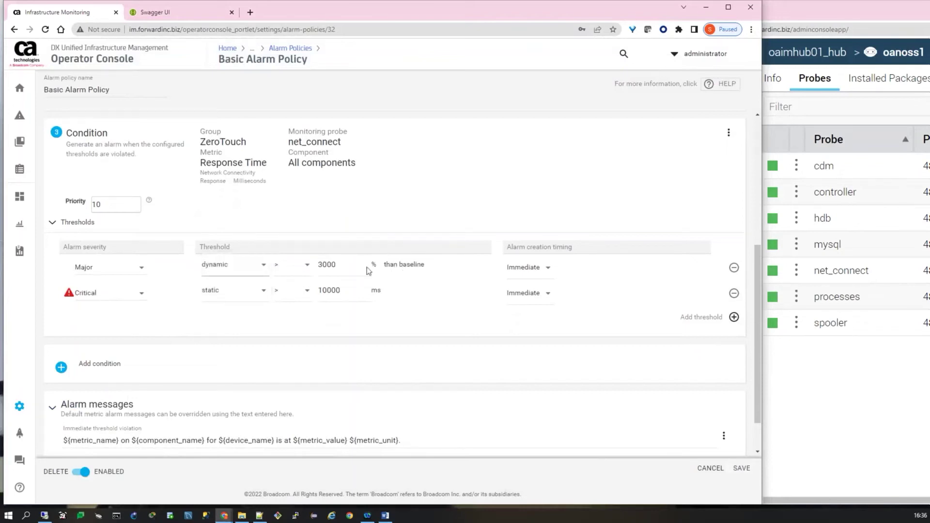
left_click(263, 267)
left_click(234, 249)
- Set the Major threshold's alarm creation timing to time over threshold, with 3 mins in 15 mins
left_click(546, 270)
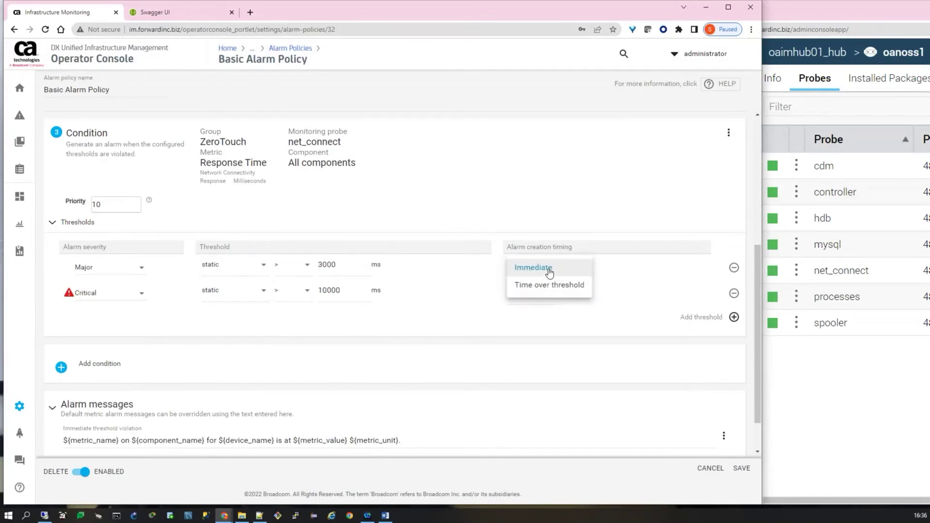
left_click(545, 285)
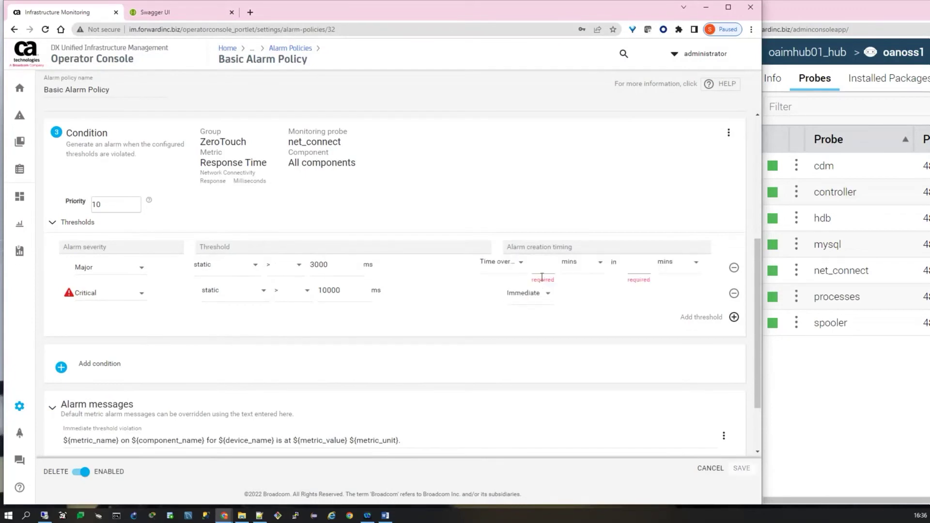
left_click(538, 268)
type("3")
left_click(631, 267)
type("15")
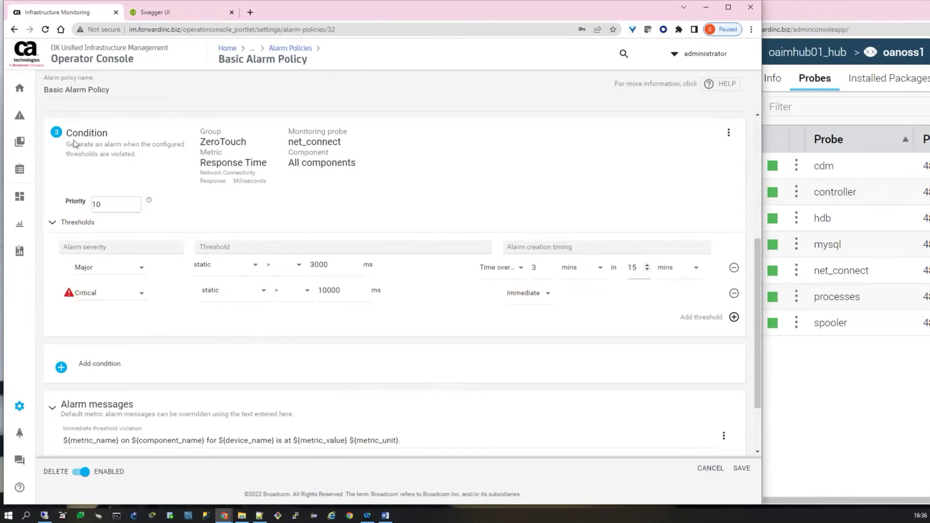
- Filter the inventory by "oanoss", open the oanoss1 host, and check its metrics dashboard and alarms
mouse_move(24, 129)
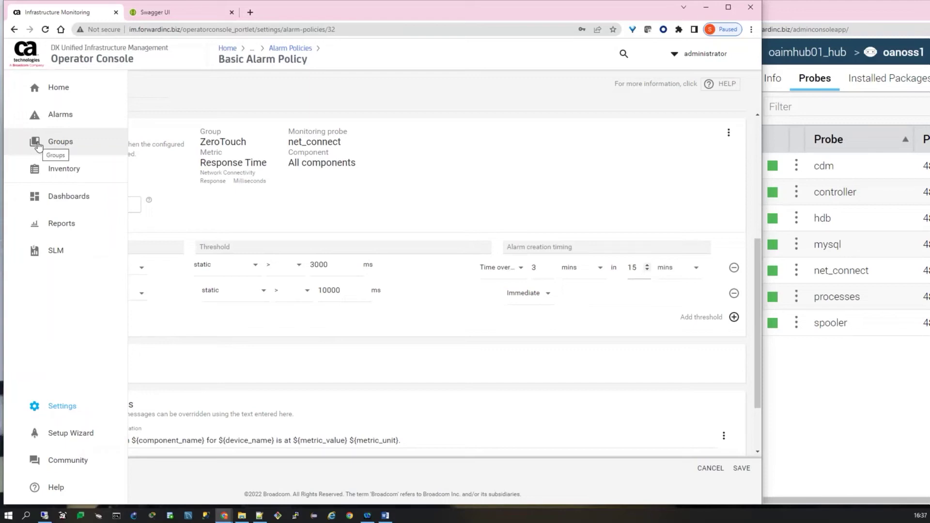
left_click(57, 176)
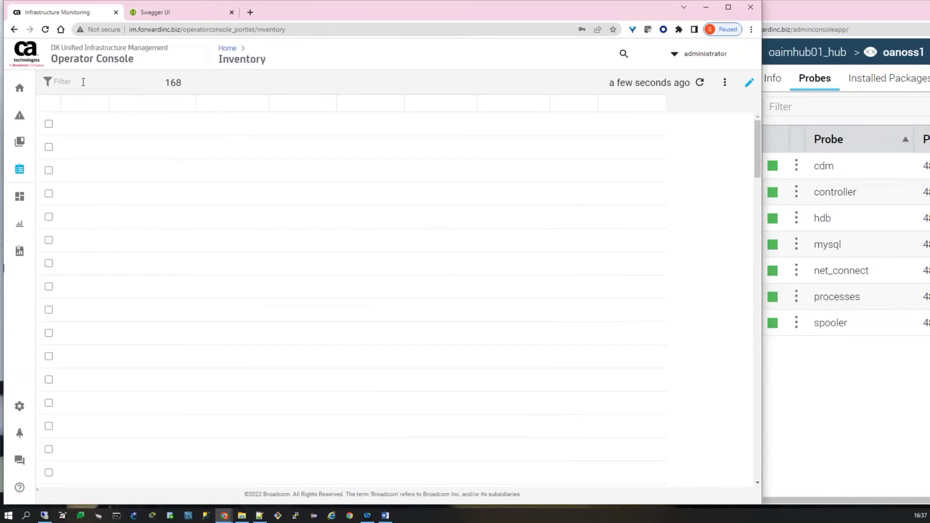
left_click(83, 82)
left_click(103, 105)
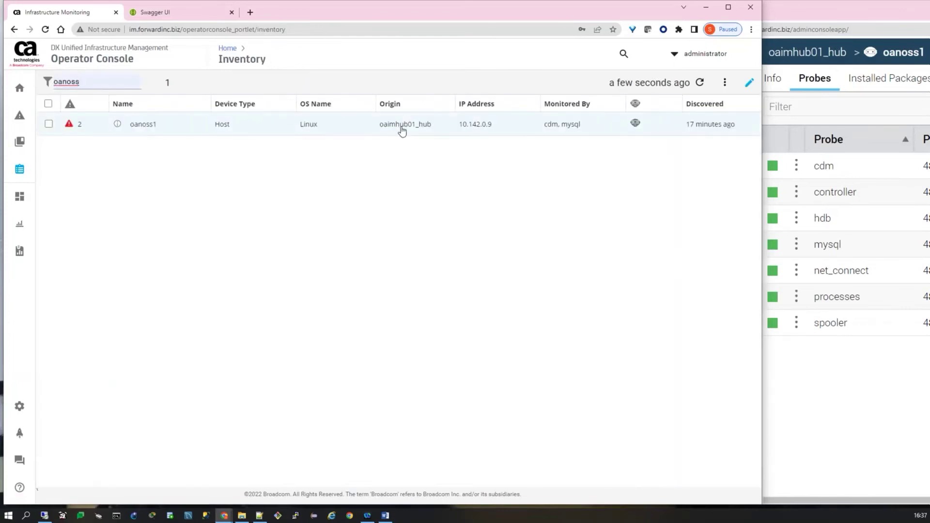
left_click(401, 126)
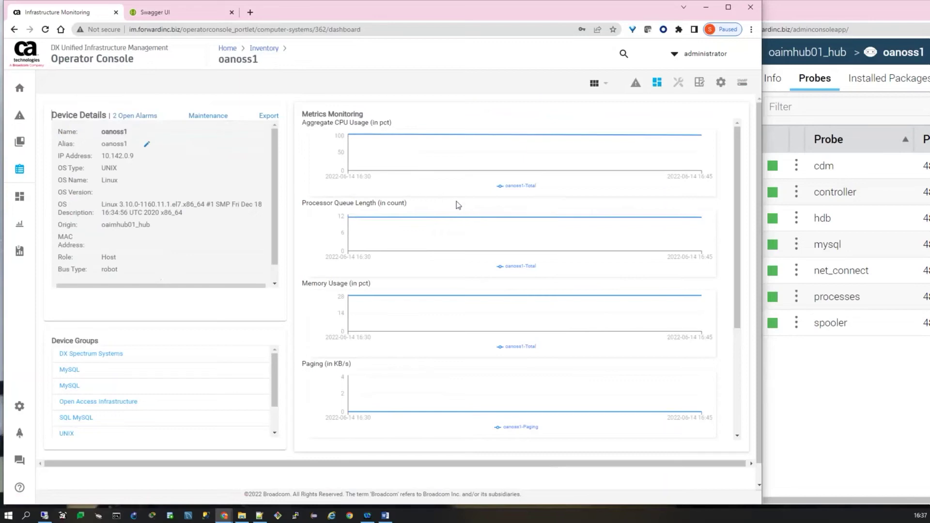
left_click(636, 84)
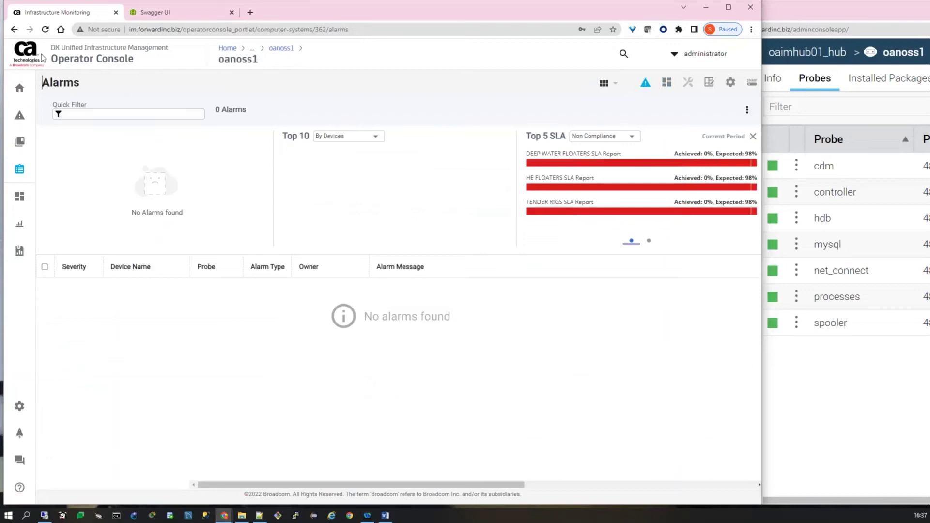
left_click(14, 29)
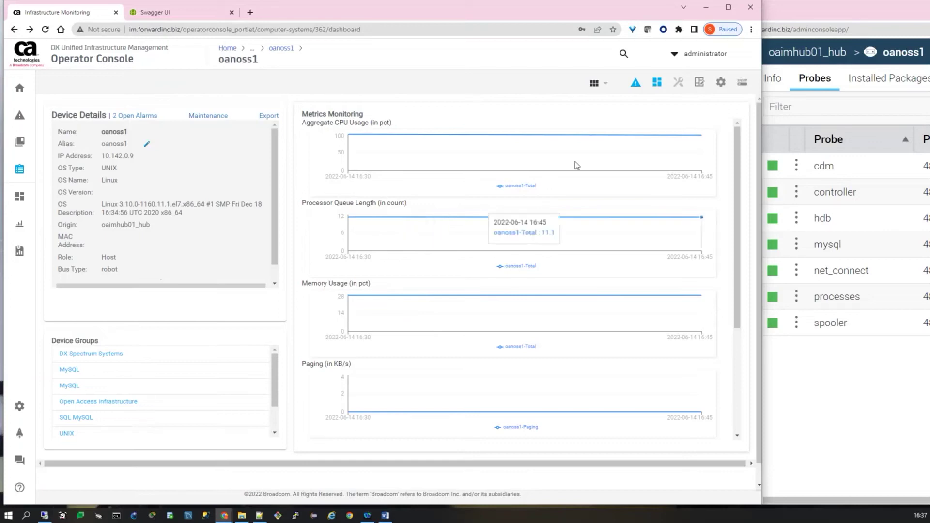
- Open oanoss1's monitoring profiles, sort them by the group they derive from, and review the whole list
left_click(720, 84)
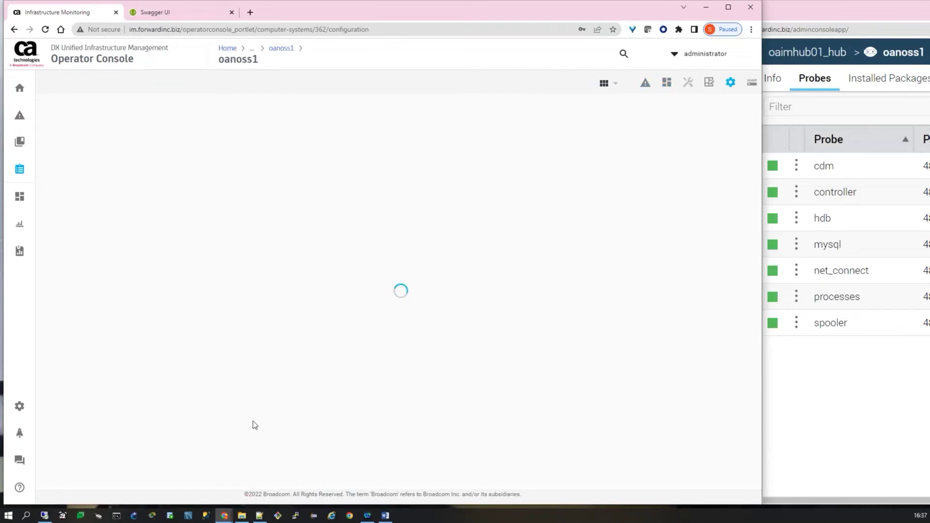
left_click(479, 128)
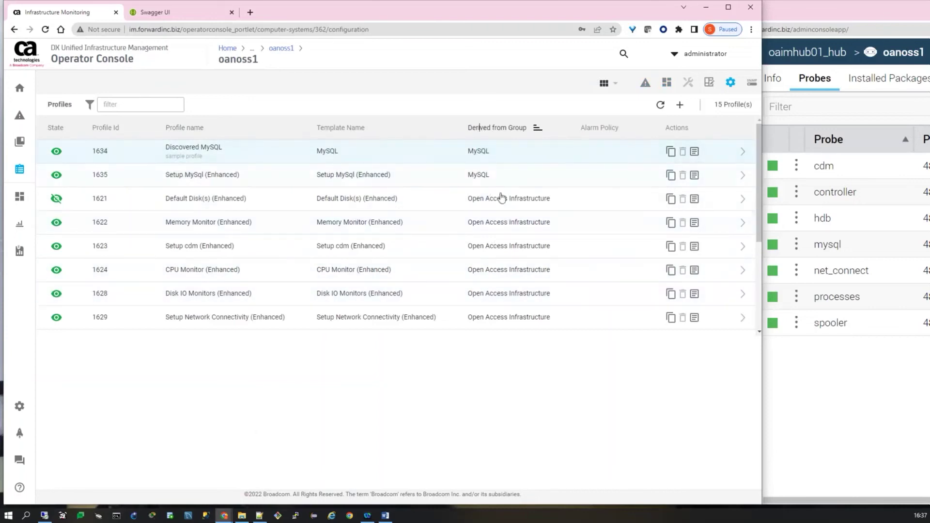
scroll(529, 164, "down", 2)
scroll(528, 165, "down", 2)
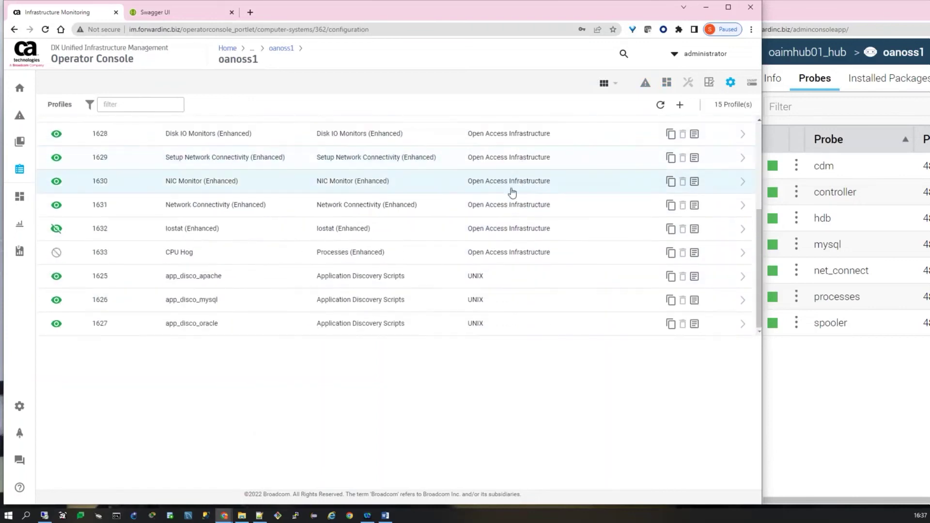
scroll(511, 191, "up", 5)
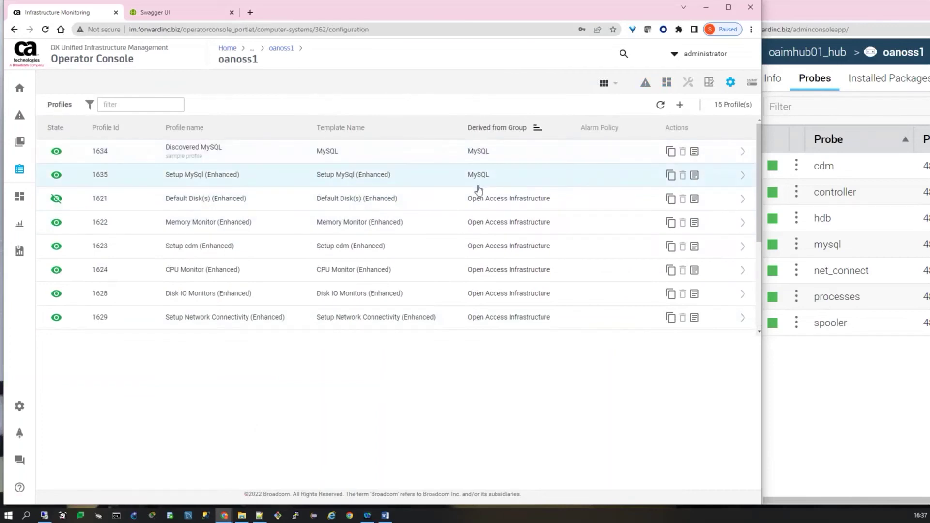
scroll(539, 161, "down", 1)
scroll(573, 208, "down", 1)
scroll(570, 208, "up", 1)
scroll(569, 208, "down", 3)
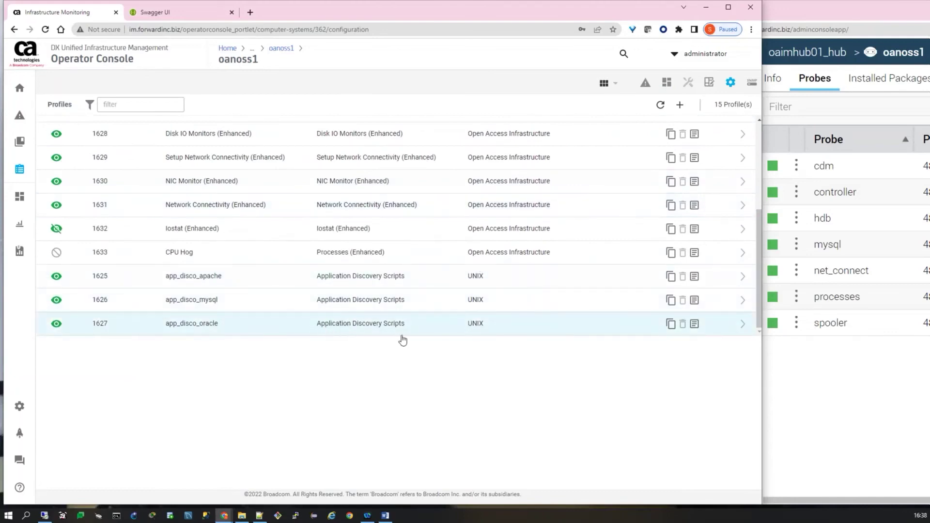
scroll(404, 331, "up", 1)
scroll(404, 331, "up", 2)
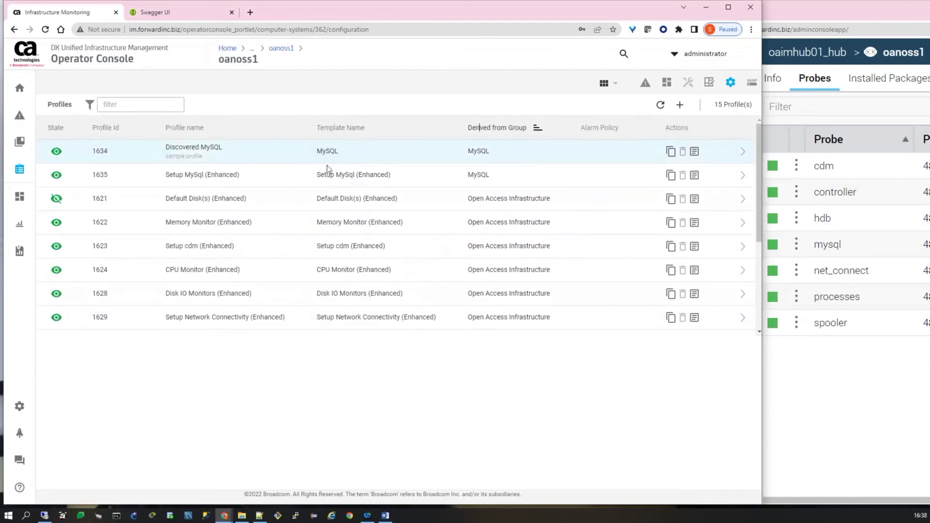
- Open the UNIX group within Setup Application Discovery under the Application Discovery group
mouse_move(32, 286)
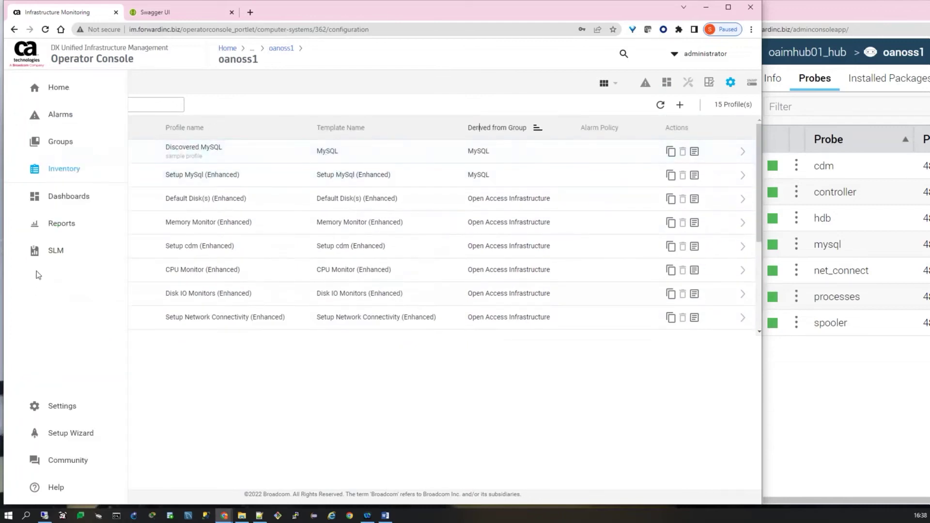
left_click(34, 144)
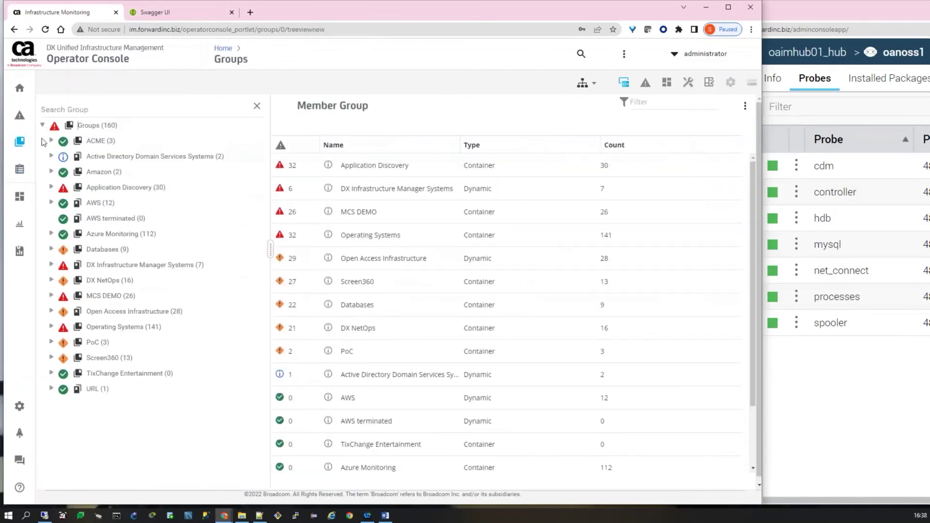
left_click(51, 187)
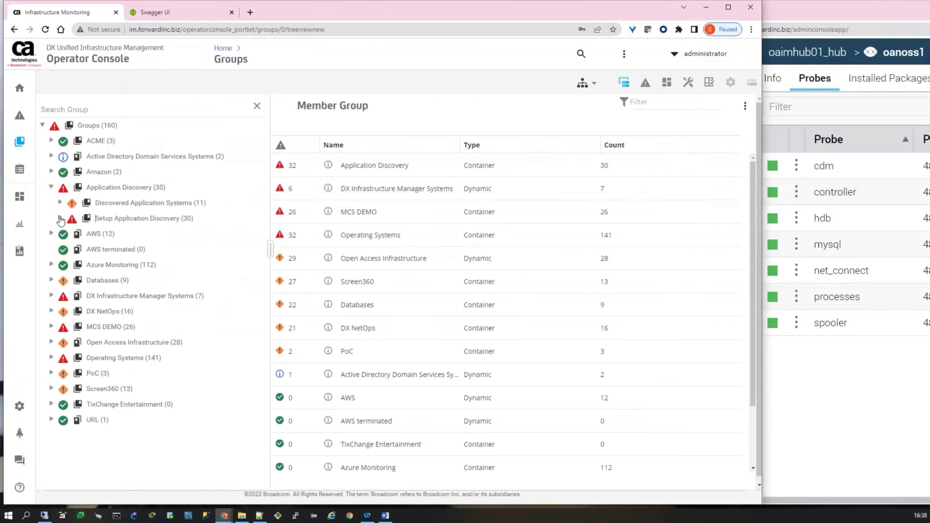
left_click(59, 219)
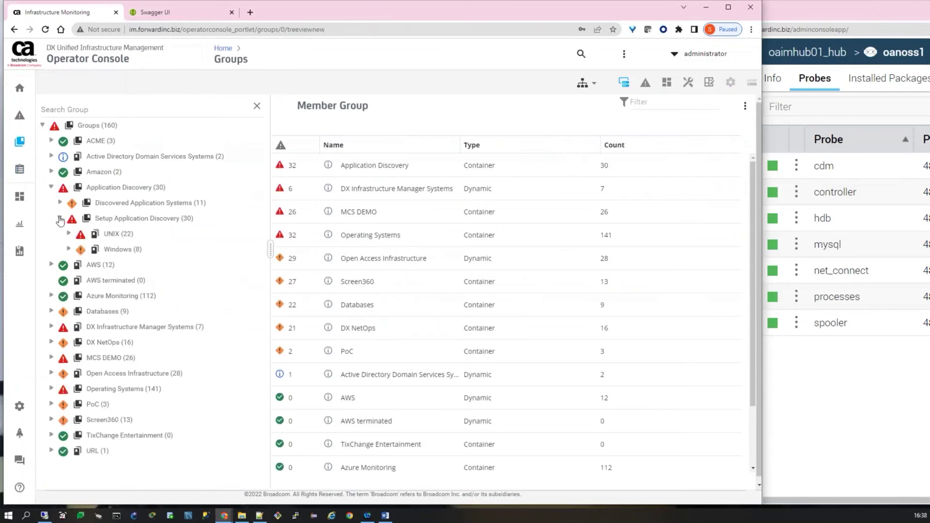
left_click(119, 236)
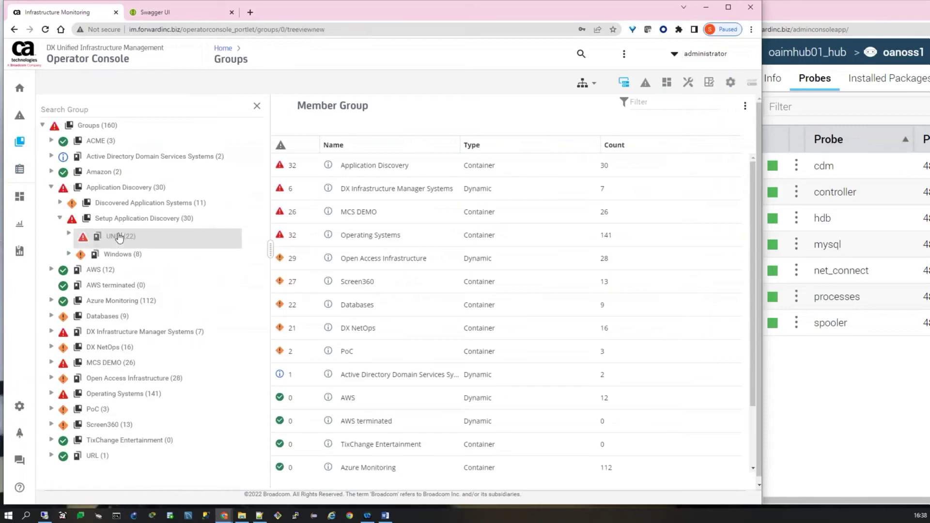
- View the UNIX group's monitoring profiles, and the profiles and member hosts of the MySQL group under Discovered Application Systems
left_click(731, 83)
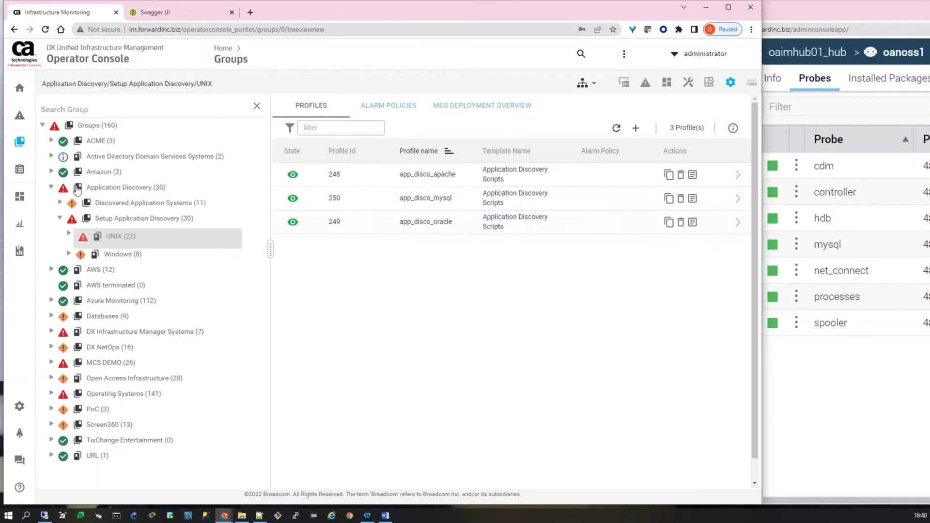
left_click(60, 203)
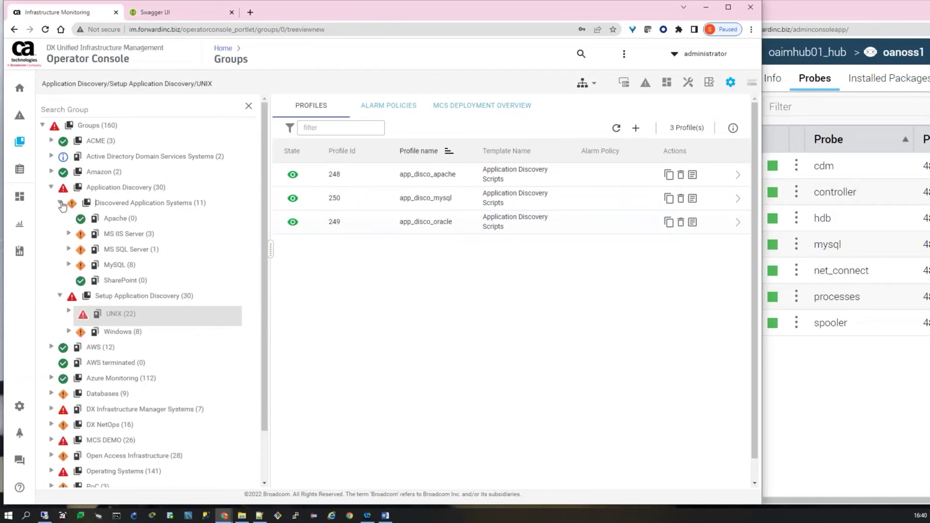
left_click(117, 266)
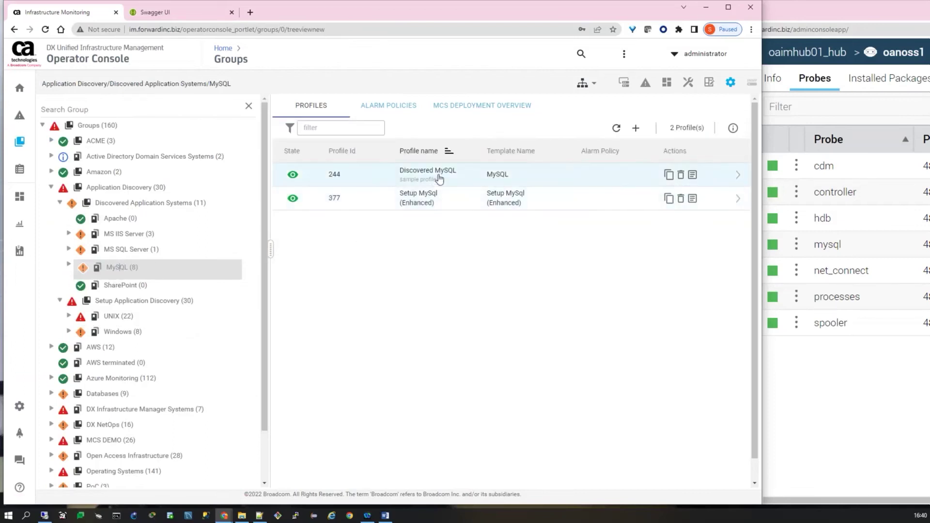
left_click(69, 266)
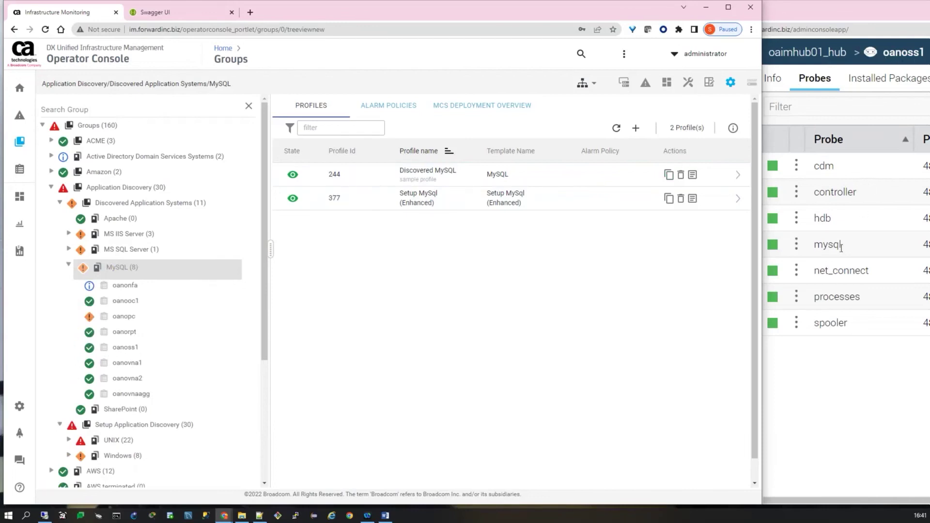
- Open the MySQL group's Discovered MySQL profile and review its Profile and MySQL Server Settings
left_click(414, 178)
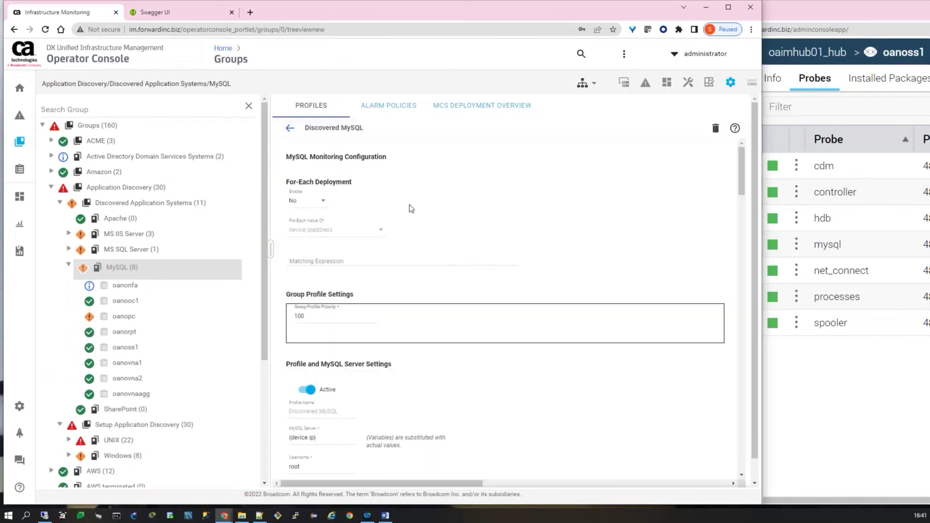
scroll(463, 271, "down", 3)
scroll(462, 271, "down", 1)
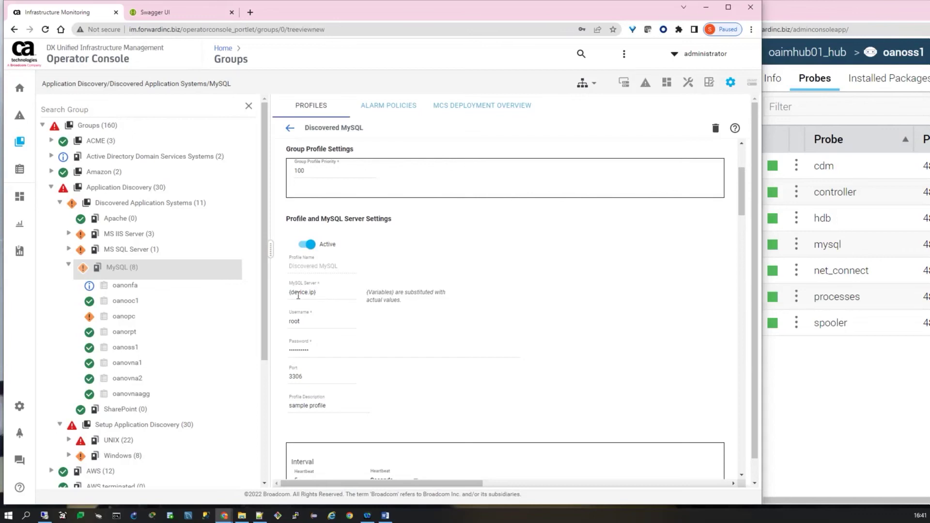
- Open the Discovered MySQL profile inherited by oanoss1 in the MySQL group and inspect its MySQL Server value
left_click(129, 348)
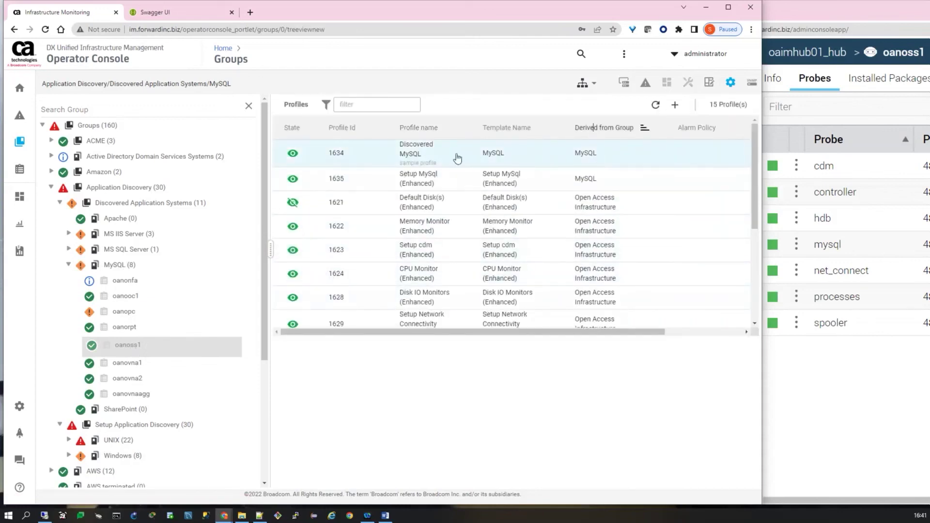
left_click(420, 152)
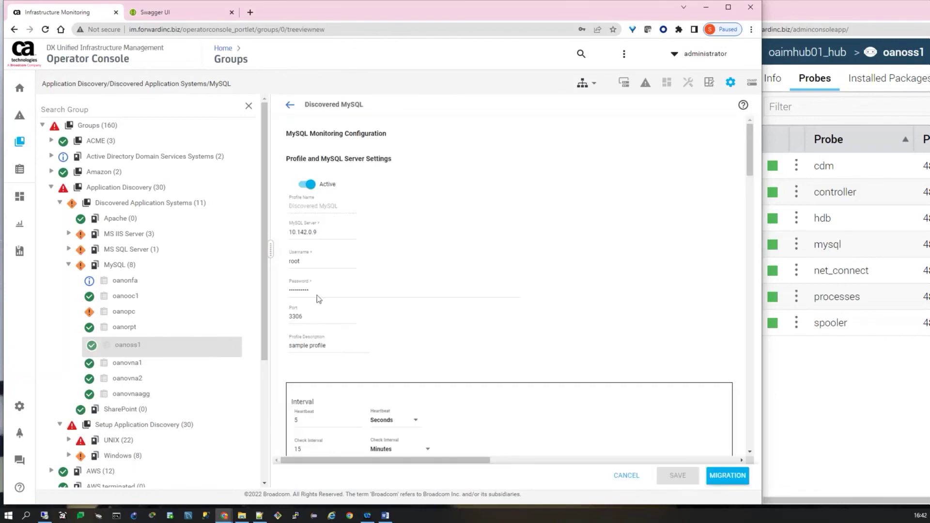
left_click_drag(315, 233, 288, 233)
left_click(394, 273)
- Collapse the MySQL group and show the monitoring profiles of the MCS ForEach group under MCS DEMO
left_click(69, 265)
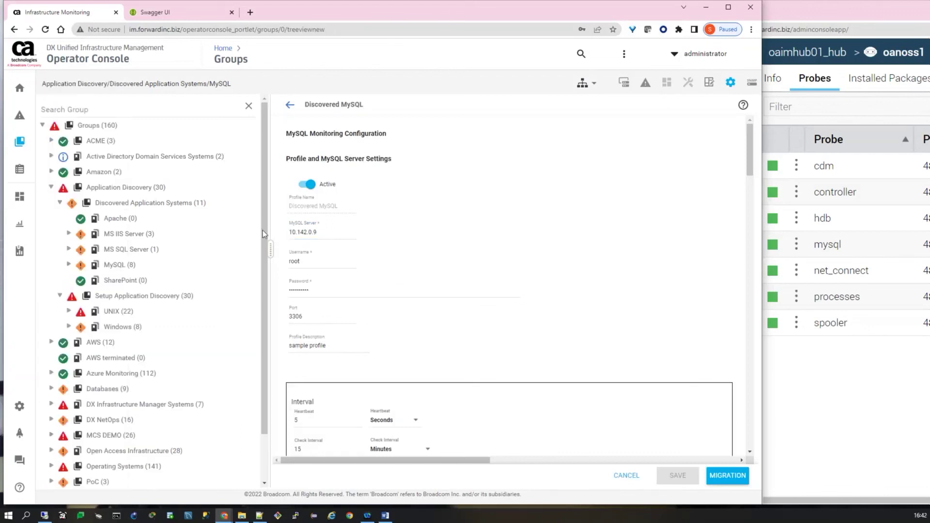
scroll(265, 254, "down", 1)
scroll(265, 254, "down", 2)
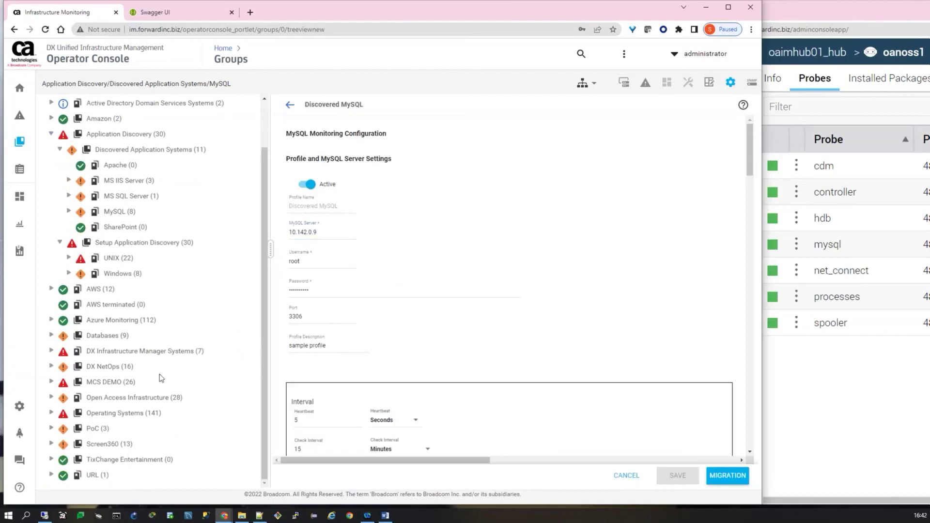
left_click(51, 383)
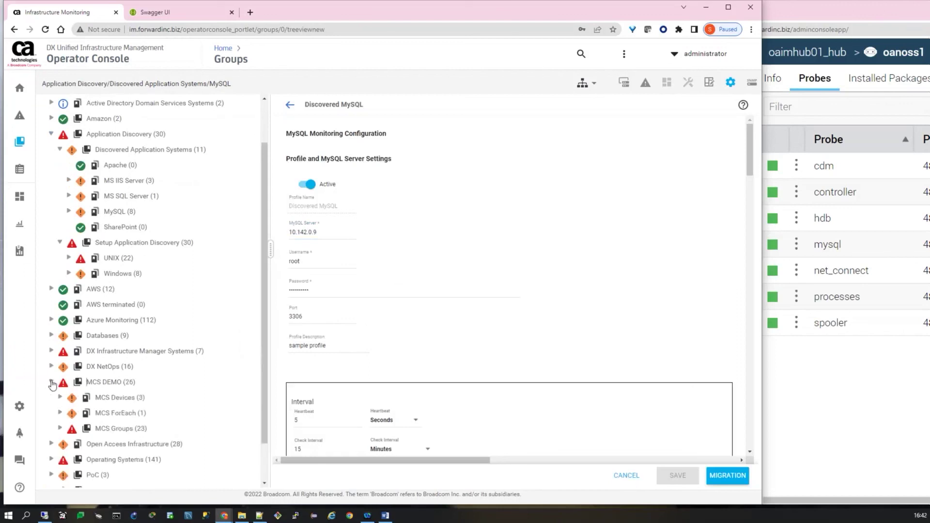
left_click(109, 414)
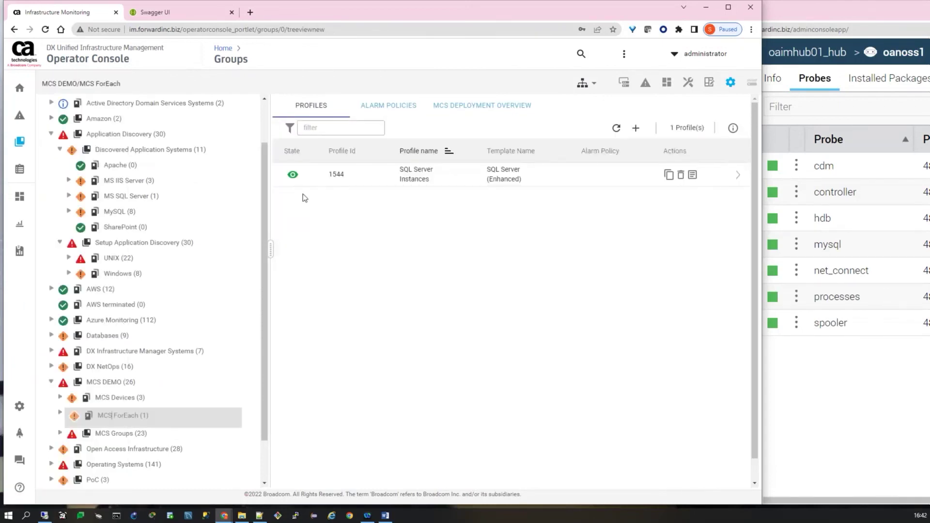
- Switch to the Swagger UI page and examine the oaimdb device response, including its SQLServerInstances custom attribute and values
left_click(190, 12)
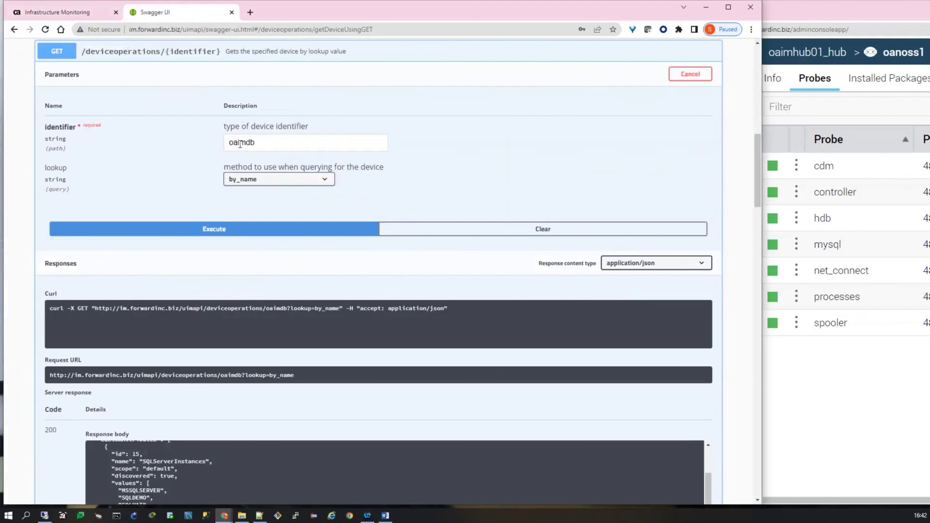
scroll(152, 198, "down", 2)
scroll(152, 198, "up", 2)
scroll(152, 156, "down", 2)
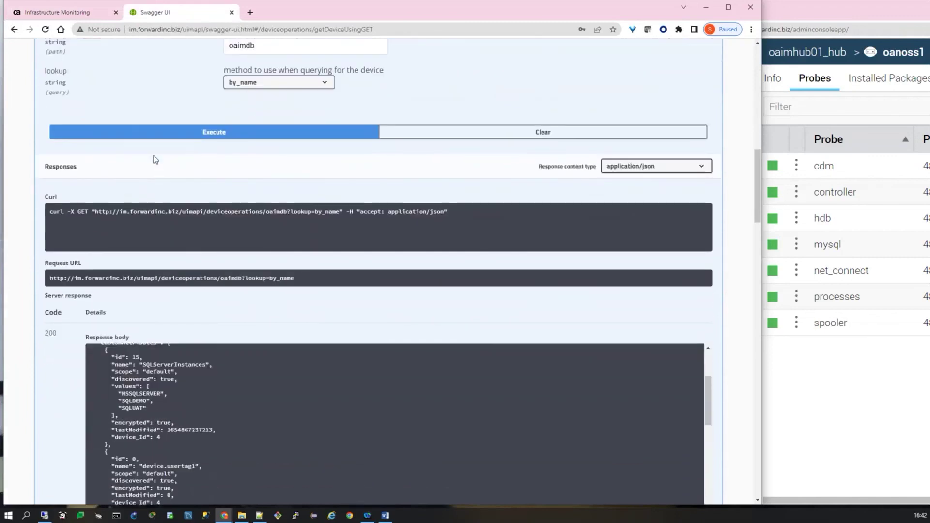
scroll(153, 156, "down", 2)
scroll(149, 157, "up", 1)
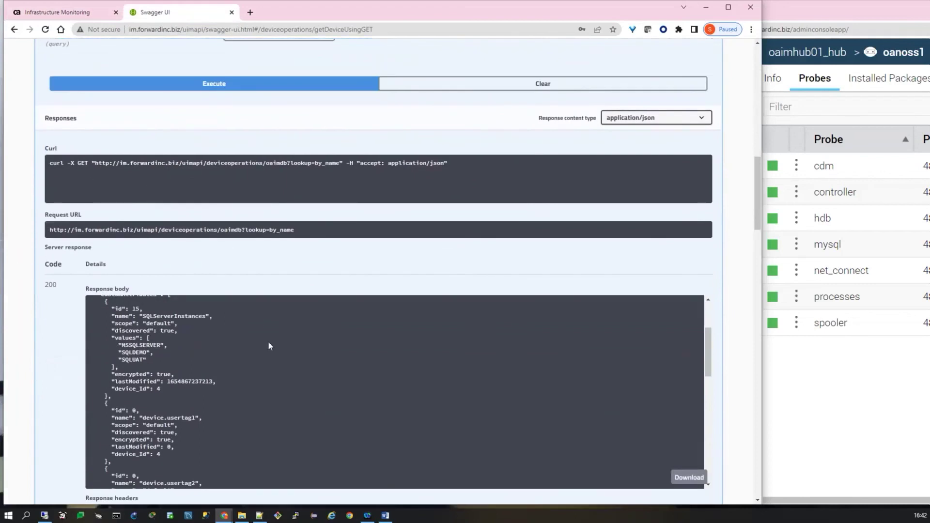
scroll(245, 330, "up", 1)
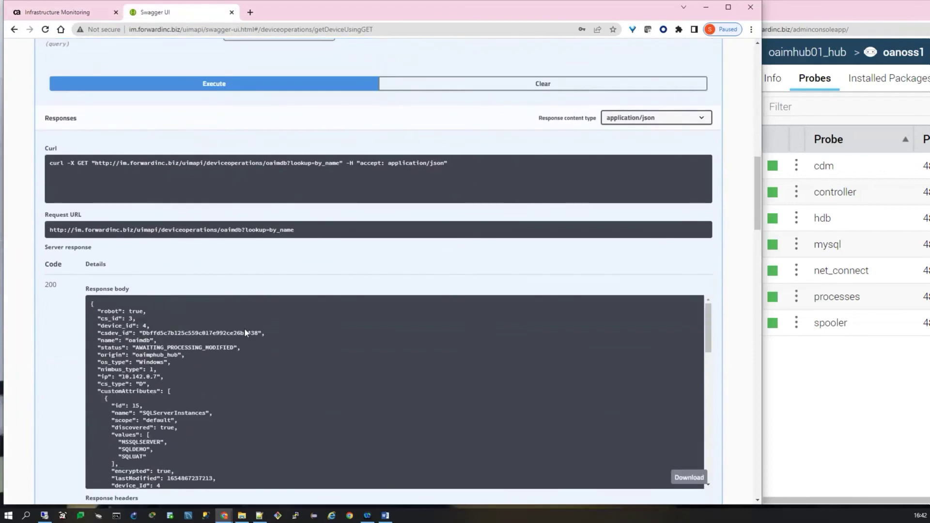
scroll(244, 332, "down", 1)
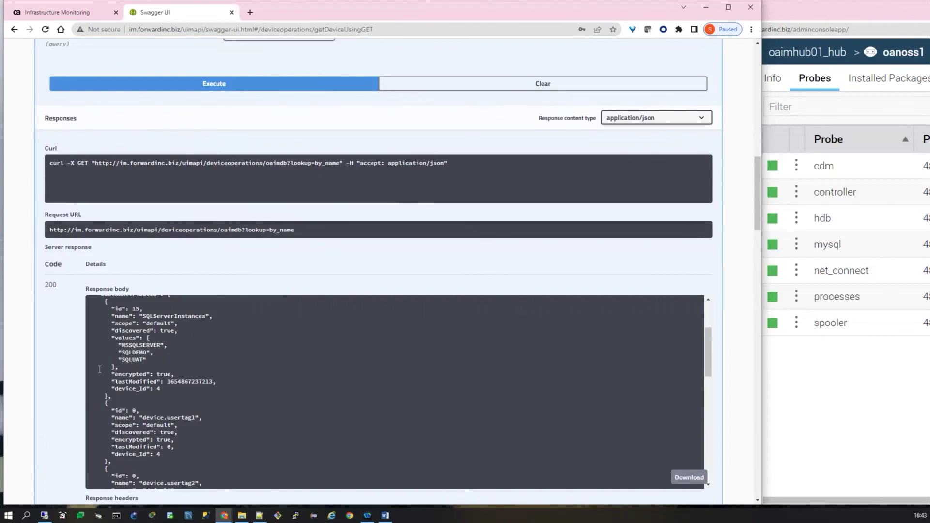
- Return to the Operator Console and inspect the For-Each Value Of options in the MCS ForEach group's SQL Server Instances profile
left_click(69, 15)
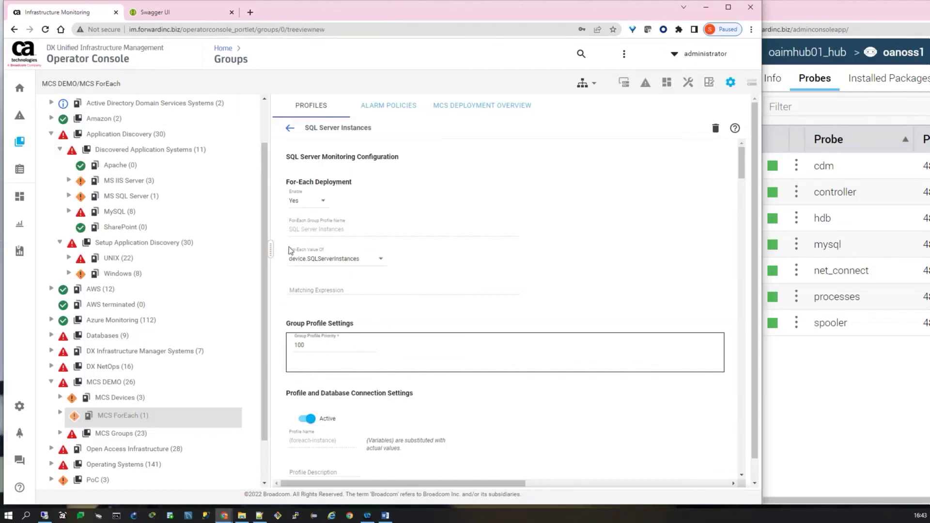
left_click(379, 264)
mouse_move(421, 296)
left_mouse_down()
mouse_move(421, 216)
mouse_move(441, 218)
mouse_move(436, 286)
mouse_move(420, 297)
left_mouse_up()
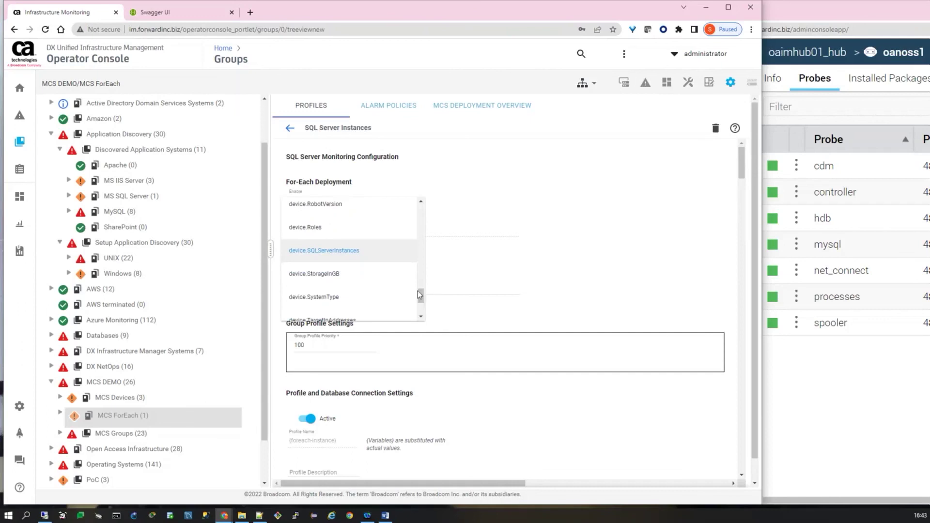
left_click(530, 279)
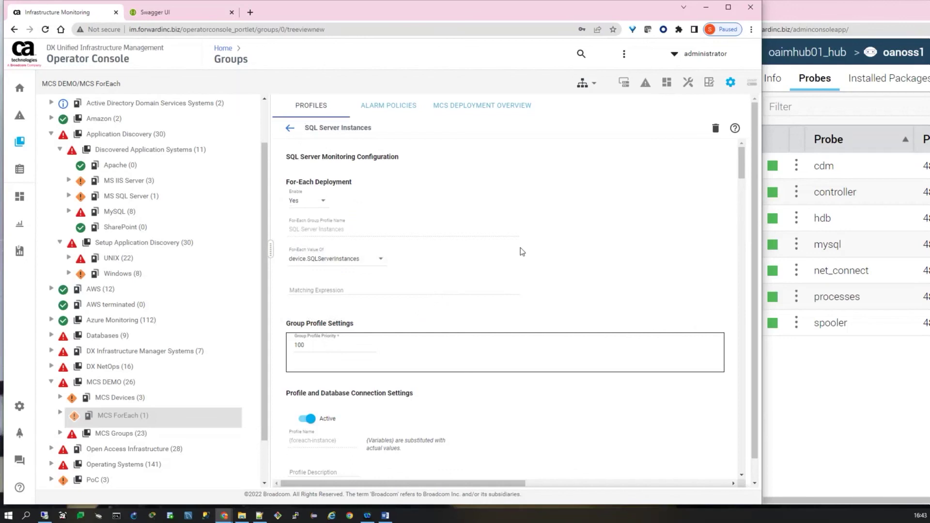
- Examine the variables in the SQL Server Instances profile's Profile Name and Server Name fields, and return to the profile list
scroll(520, 251, "down", 1)
scroll(521, 251, "down", 3)
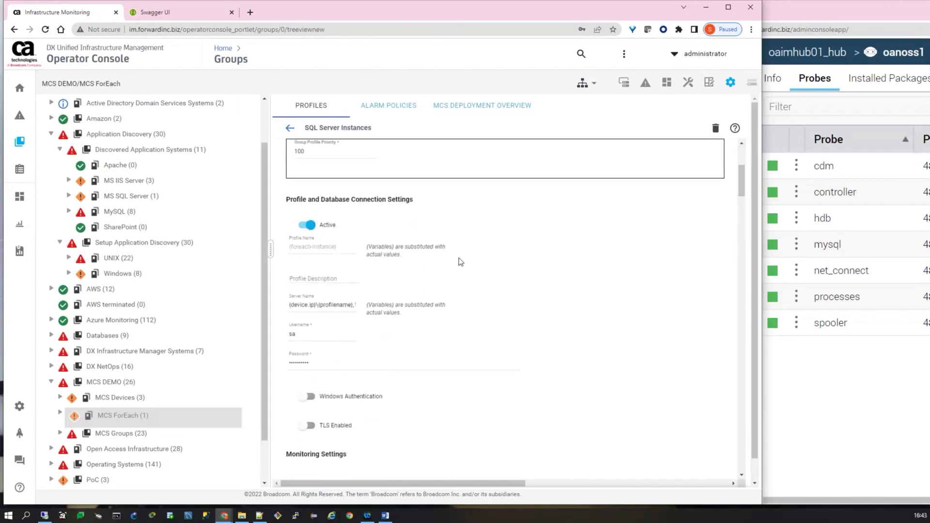
left_click_drag(339, 246, 287, 245)
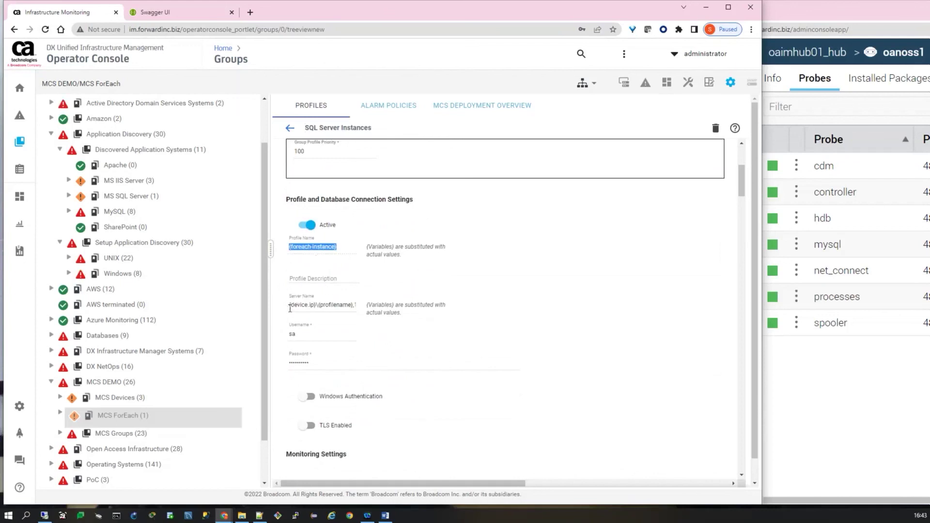
left_click_drag(291, 306, 316, 306)
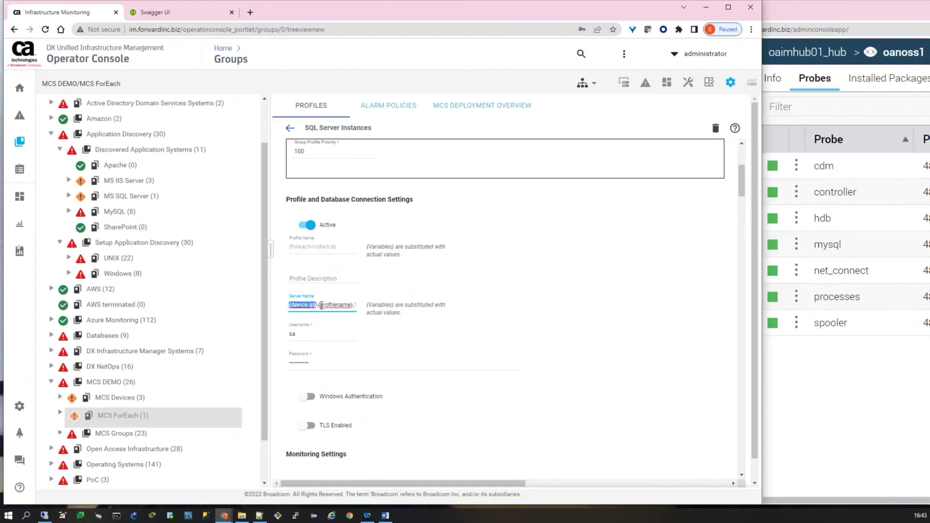
left_click_drag(318, 305, 359, 305)
left_click(289, 128)
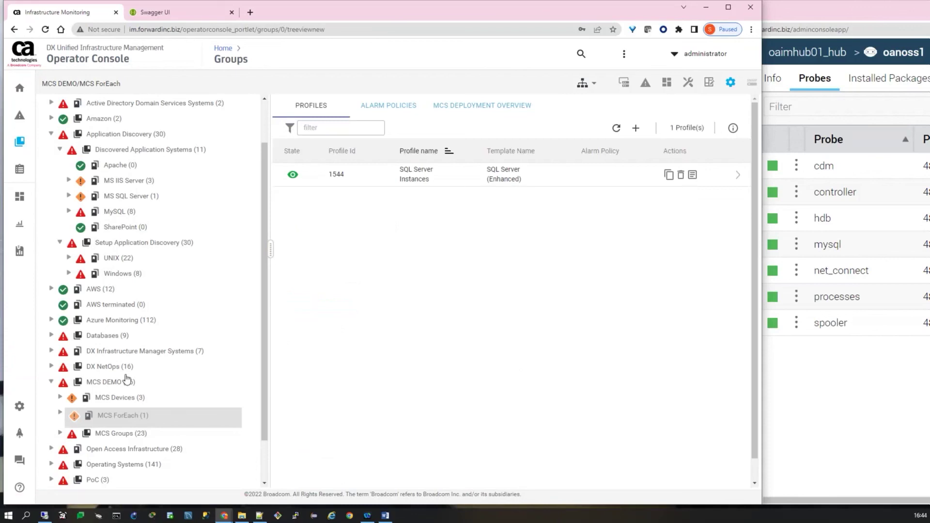
- Show the monitoring profiles of oaimdb in the MCS ForEach group, sort them by the group they derive from, and review them
left_click(59, 413)
left_click(110, 435)
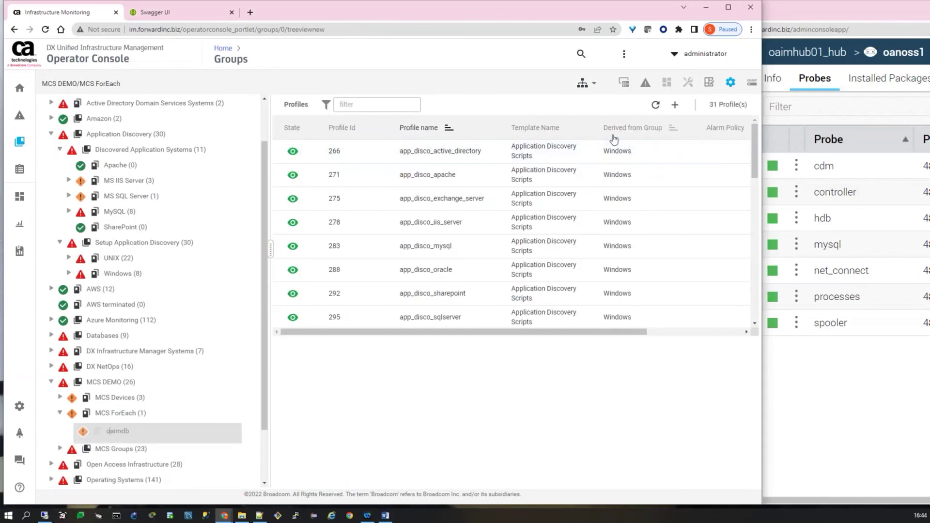
left_click(614, 128)
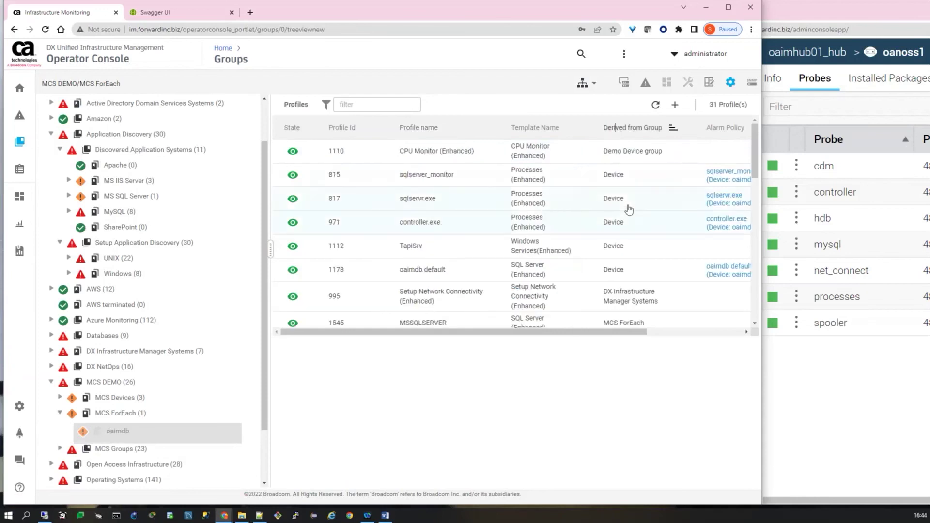
scroll(629, 210, "down", 3)
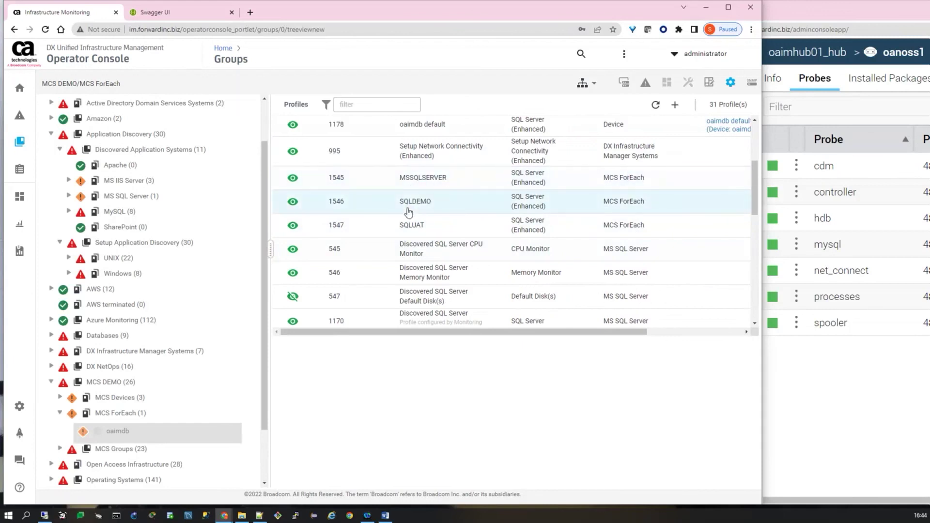
- Open oaimdb's SQLUAT profile and inspect the instance name and port in its Server Name field
left_click(420, 231)
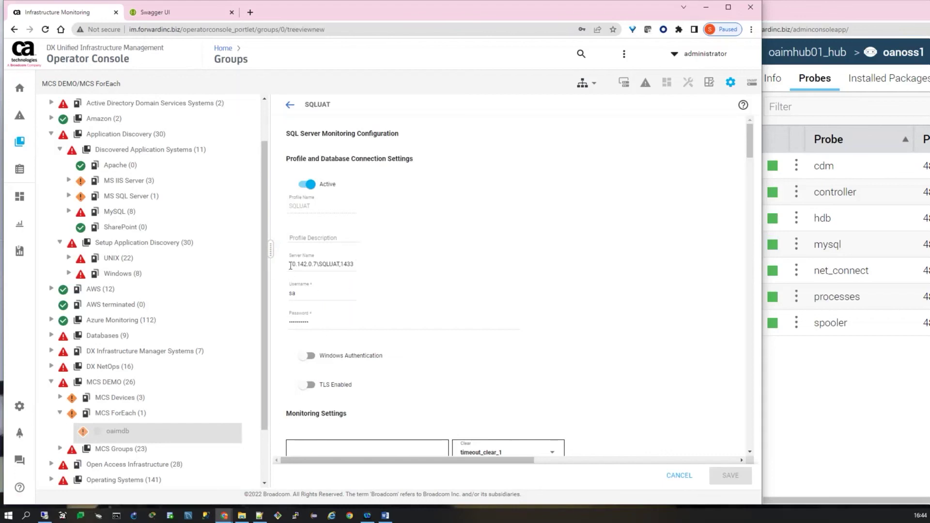
left_click_drag(319, 264, 363, 268)
left_click(363, 268)
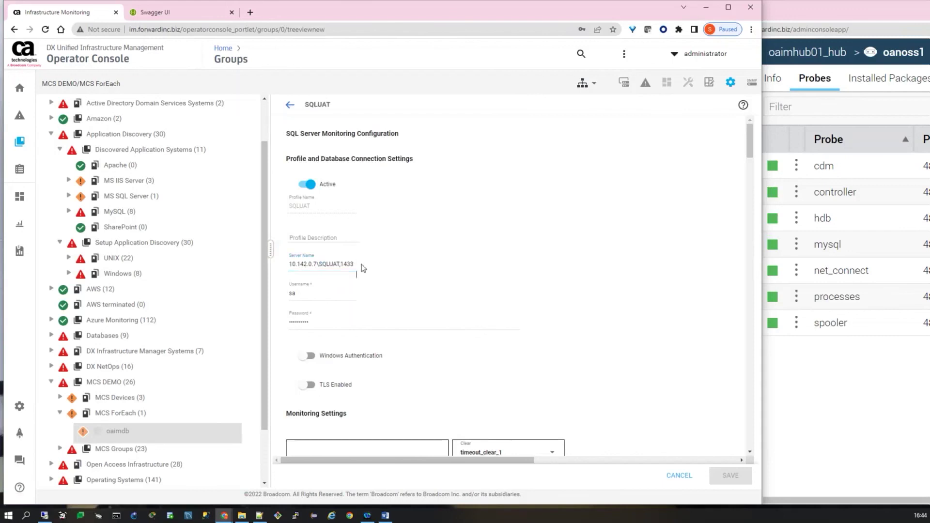